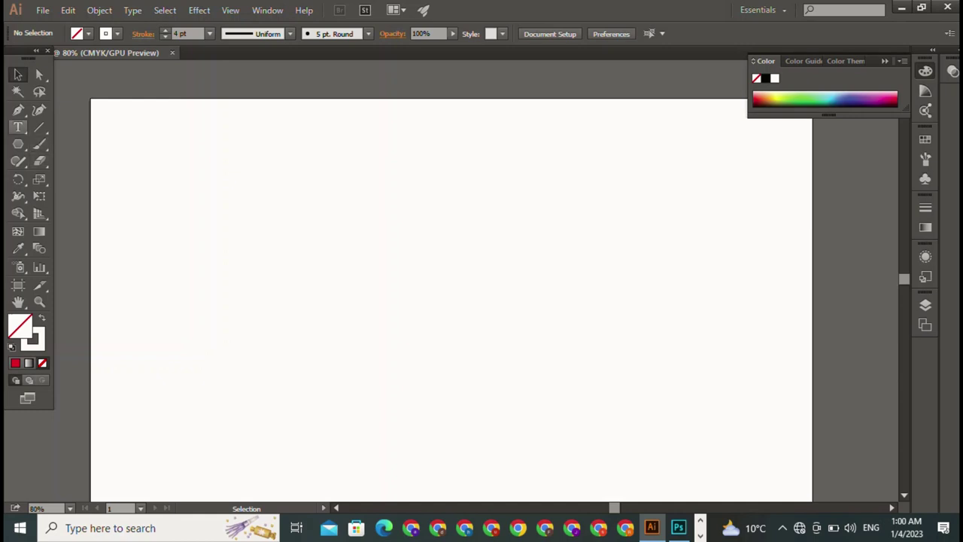
- Type 'VD' in Magneto Bold in the upper middle of the artboard
click(19, 128)
click(291, 177)
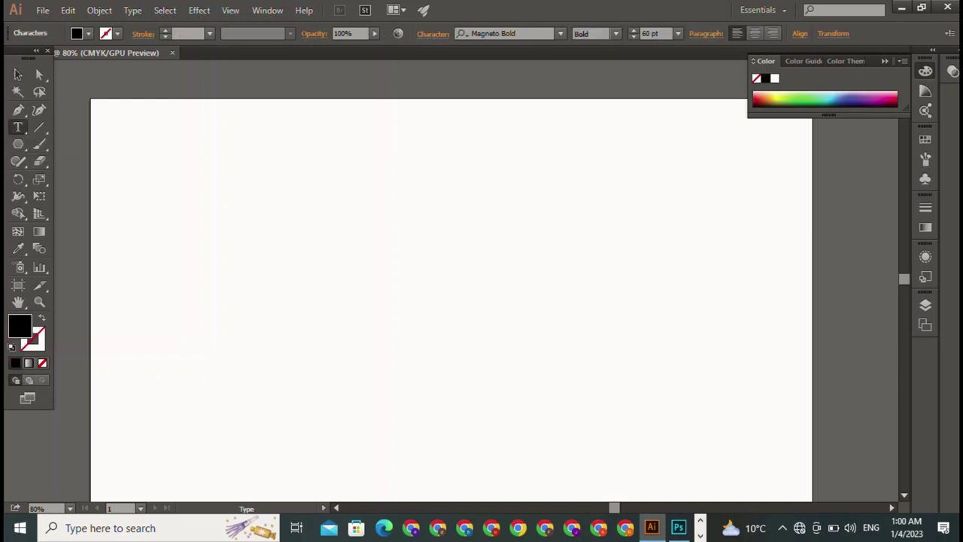
text(VD)
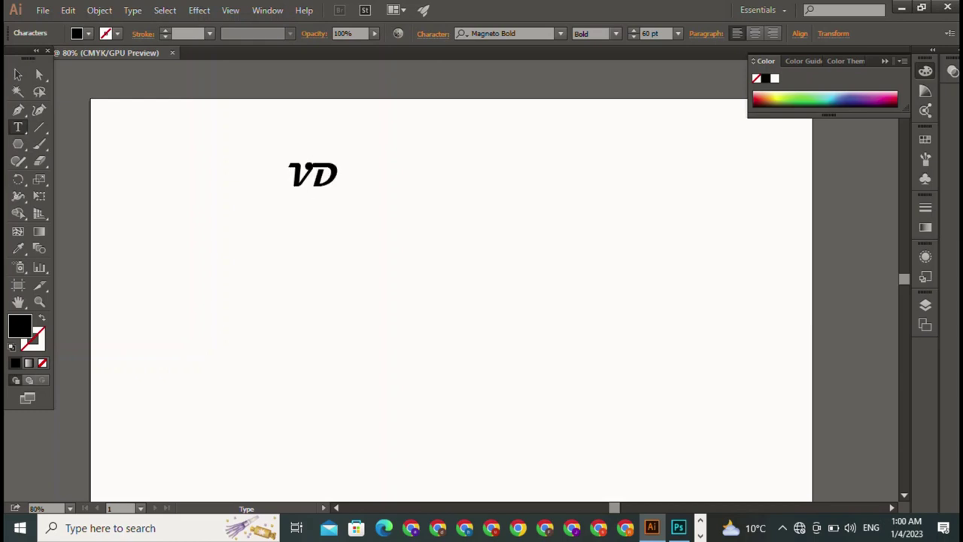
key(Escape)
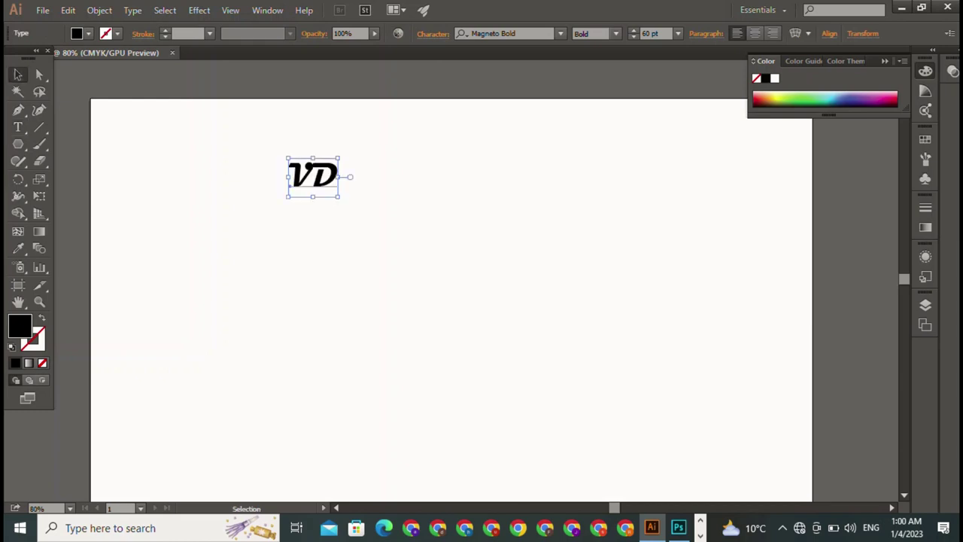
- Scale the VD letters up to about 261.66 pt
drag(339, 197, 501, 327)
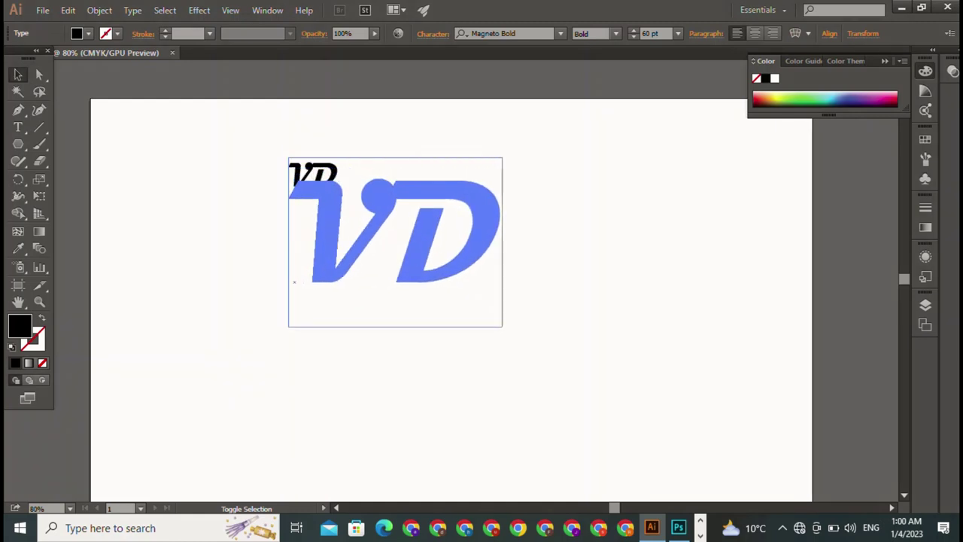
click(602, 392)
click(391, 233)
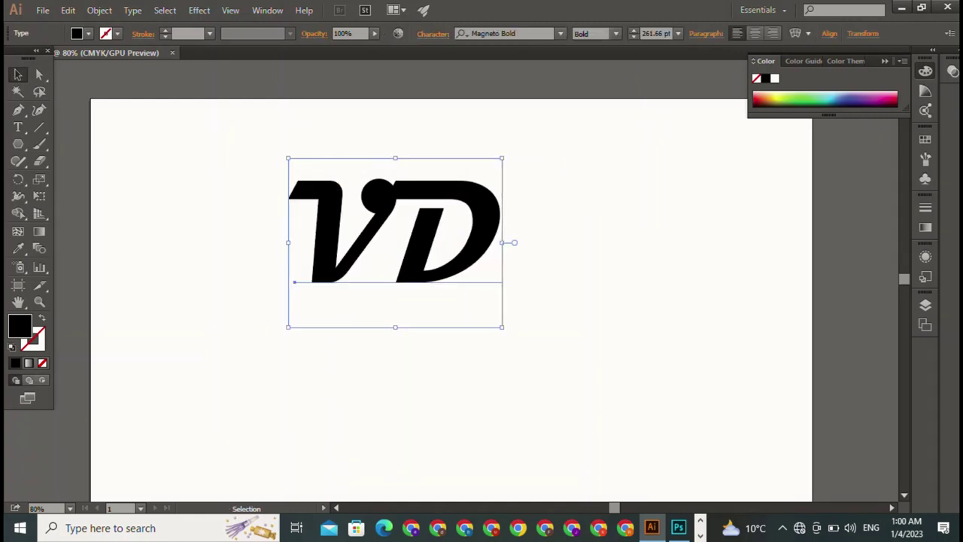
key(ctrl+shift+a)
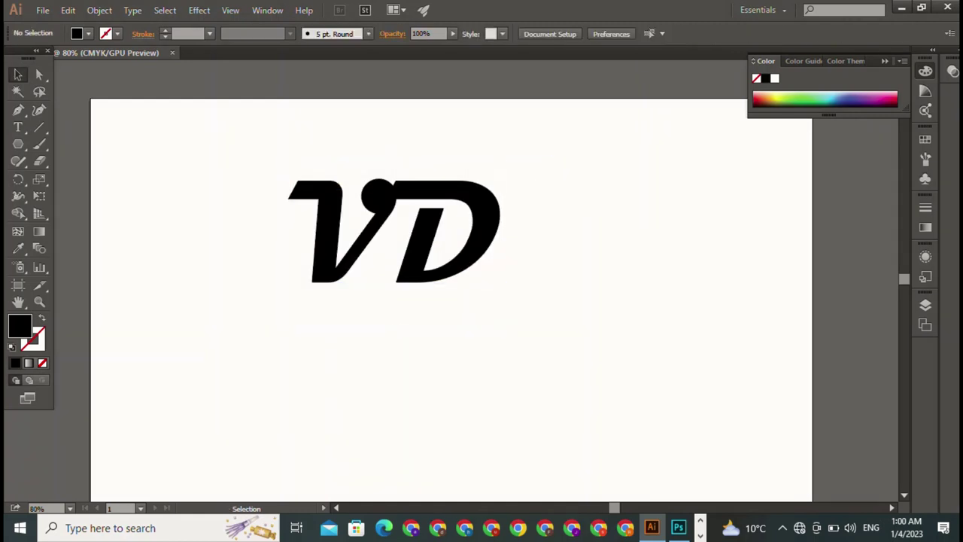
click(18, 110)
- Draw a 278.75 pt square below and left of the VD letters
click(18, 110)
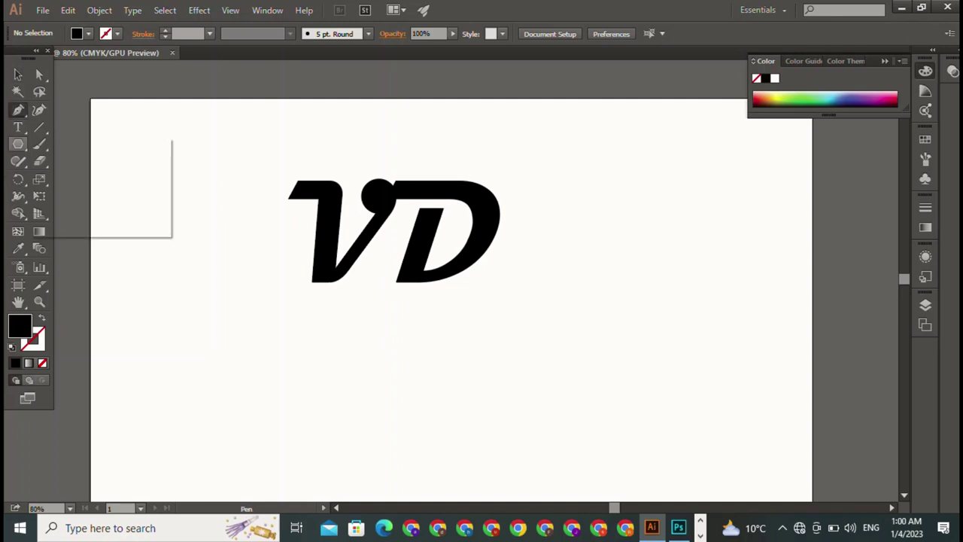
drag(18, 144, 75, 141)
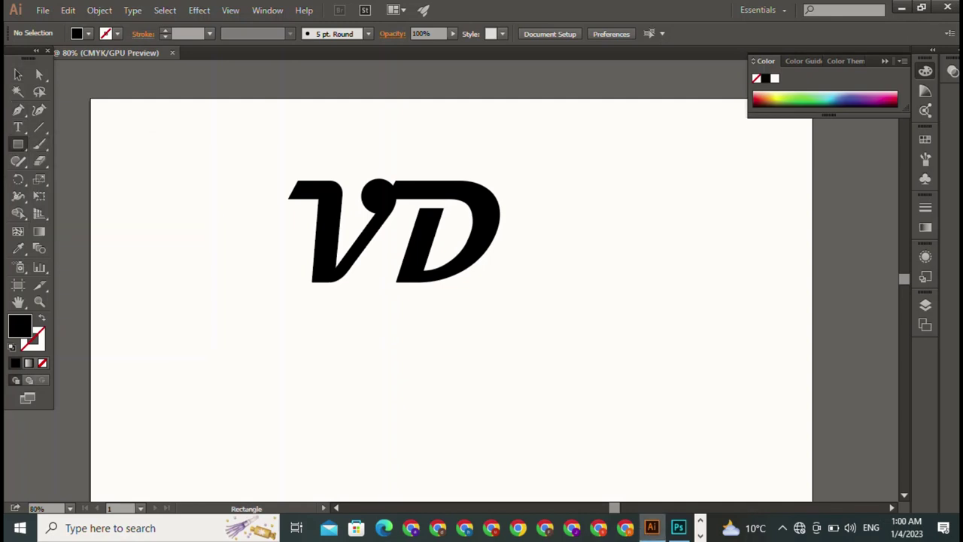
mouse_move(169, 303)
mouse_down()
mouse_move(331, 413)
mouse_move(327, 460)
mouse_up()
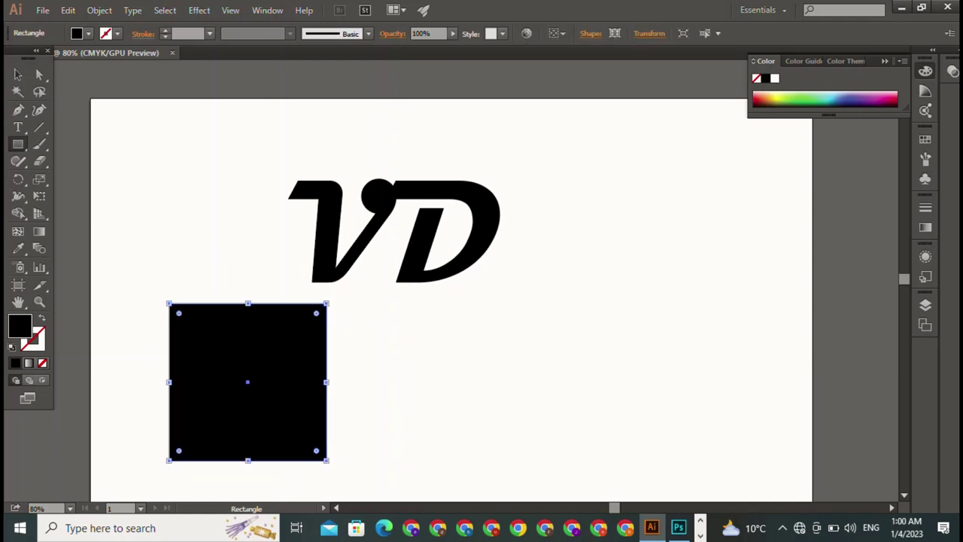
- Give the square no fill and a 4 pt black stroke
click(88, 33)
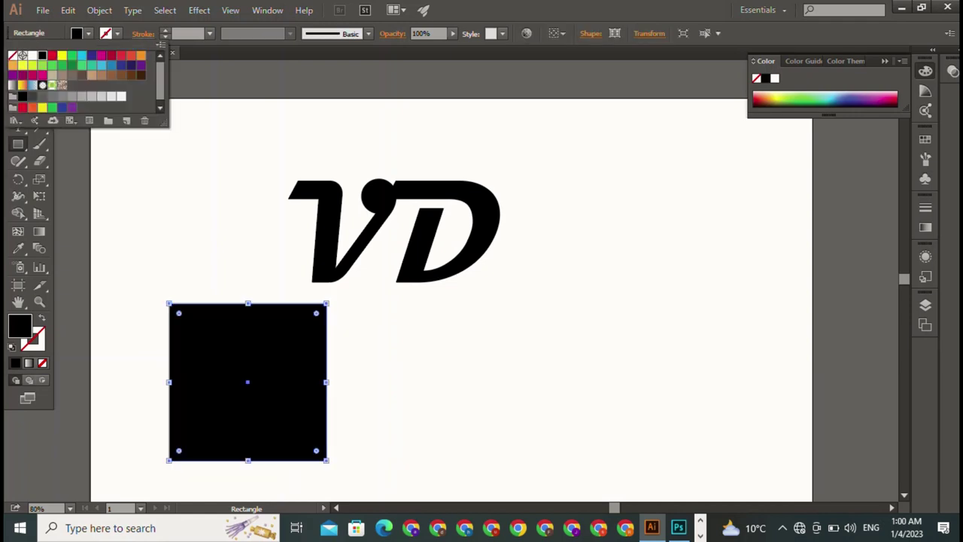
click(18, 54)
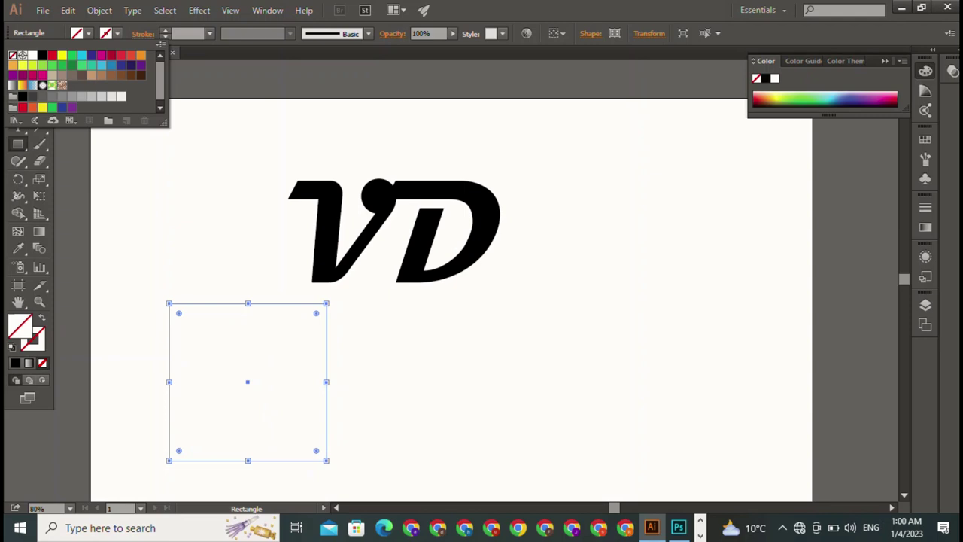
click(83, 33)
click(83, 33)
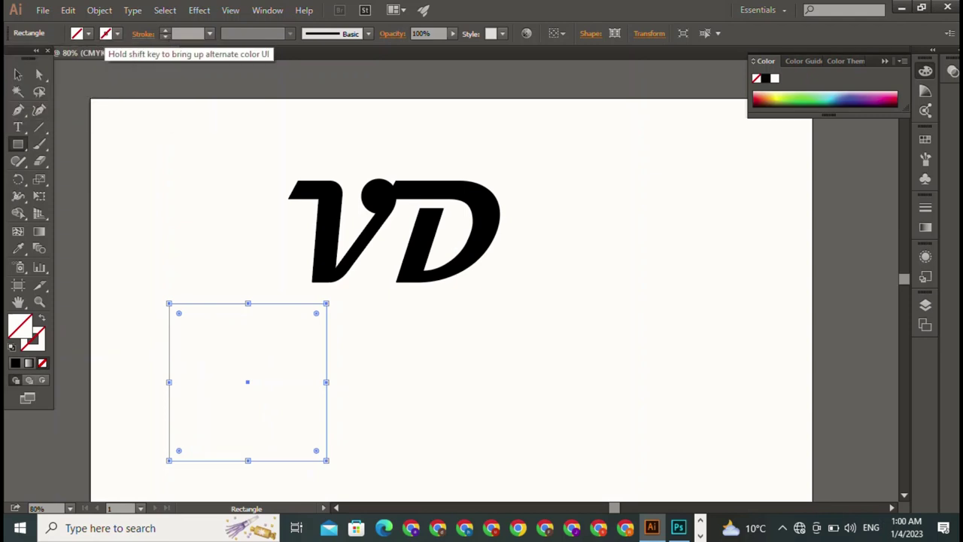
click(106, 33)
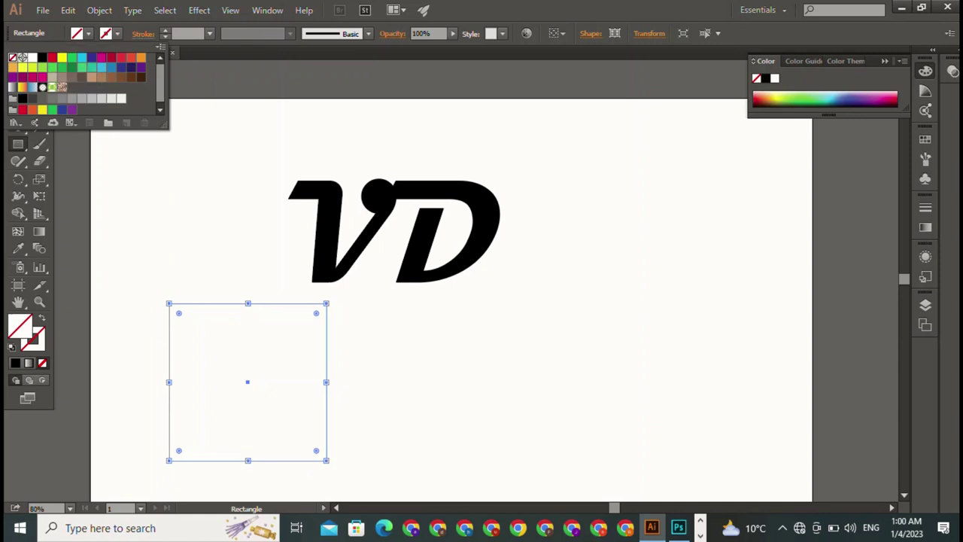
click(42, 57)
key(Escape)
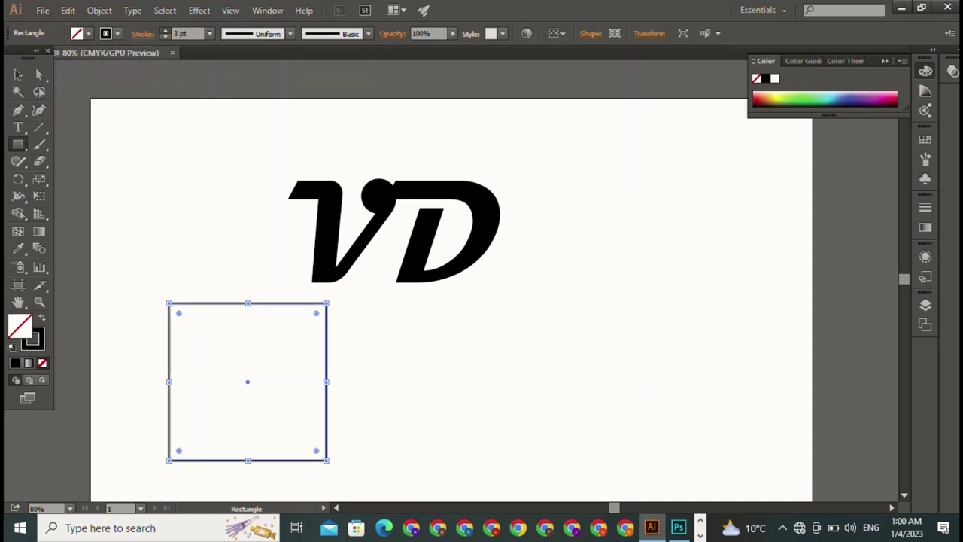
click(165, 30)
key(v)
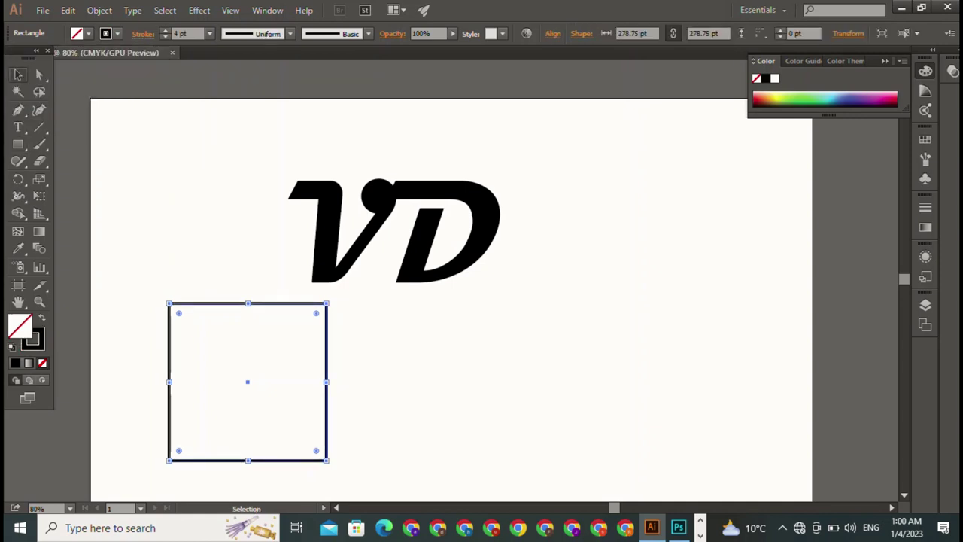
click(235, 279)
- Discard a stray copy and give the square's outline a tapered width profile
click(235, 304)
drag(170, 421, 292, 448)
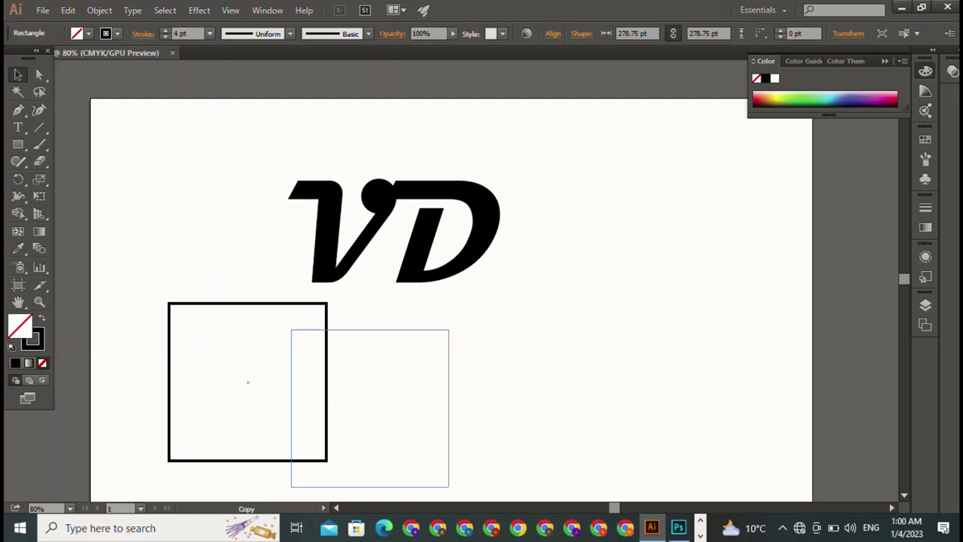
mouse_move(292, 447)
mouse_down()
mouse_move(167, 422)
mouse_move(175, 427)
mouse_up()
key(ctrl+z)
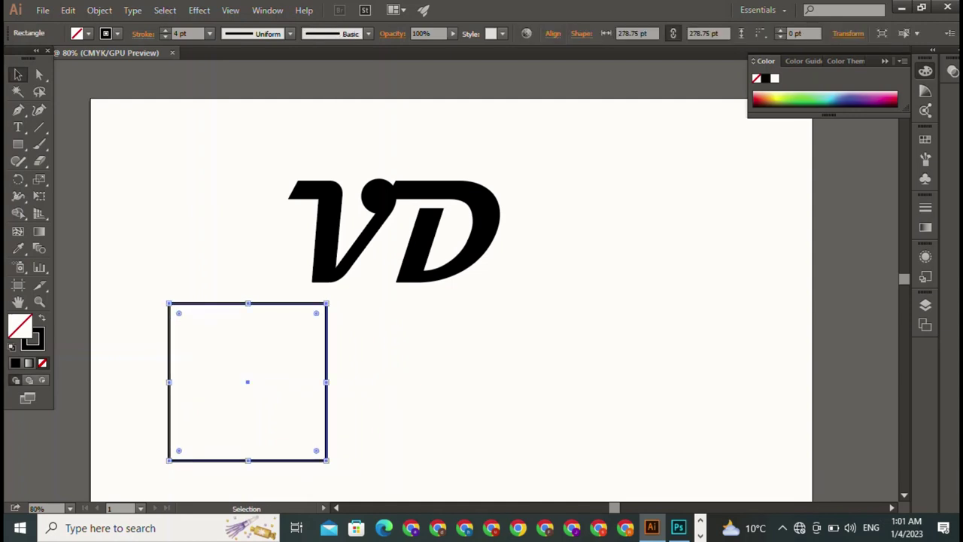
click(289, 33)
click(244, 100)
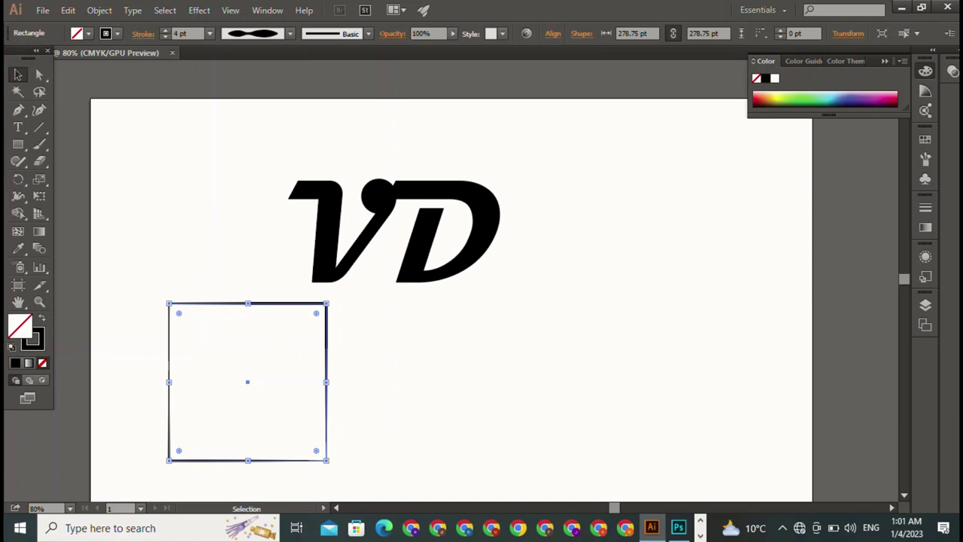
- Stack offset copies of the square, each stepped slightly up and left, using Ctrl+D
drag(169, 381, 164, 379)
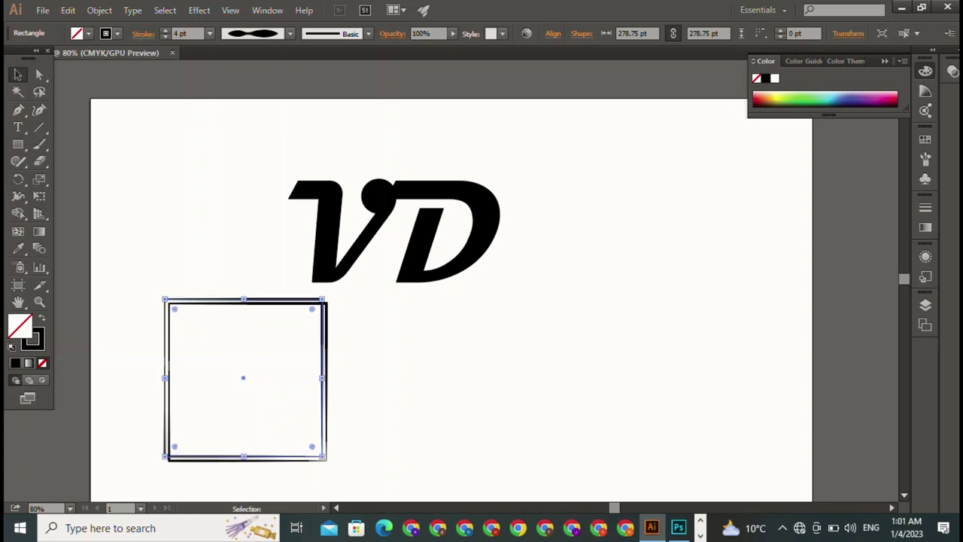
key(ctrl+d)
key(ctrl+d)
key(ctrl+d)
key(ctrl+d)
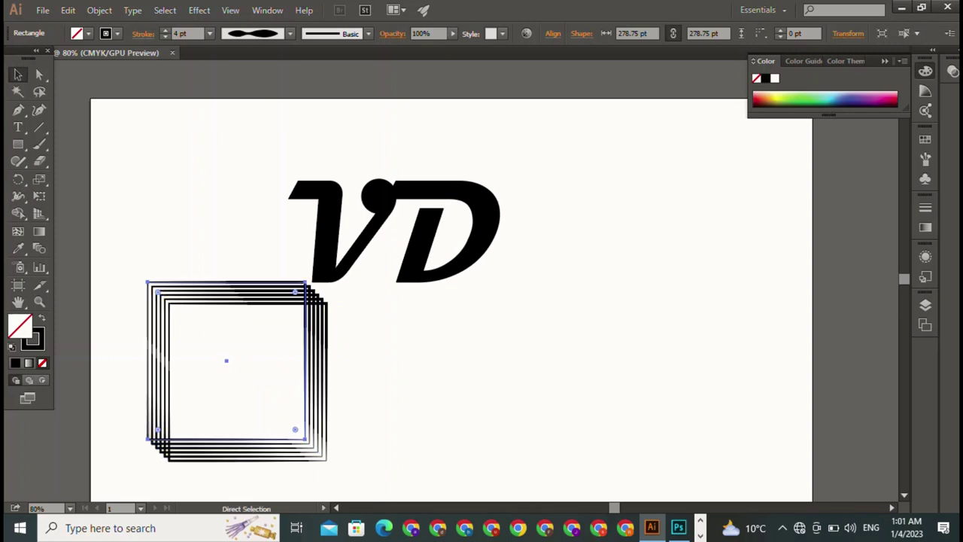
key(ctrl+d)
key(ctrl+shift+a)
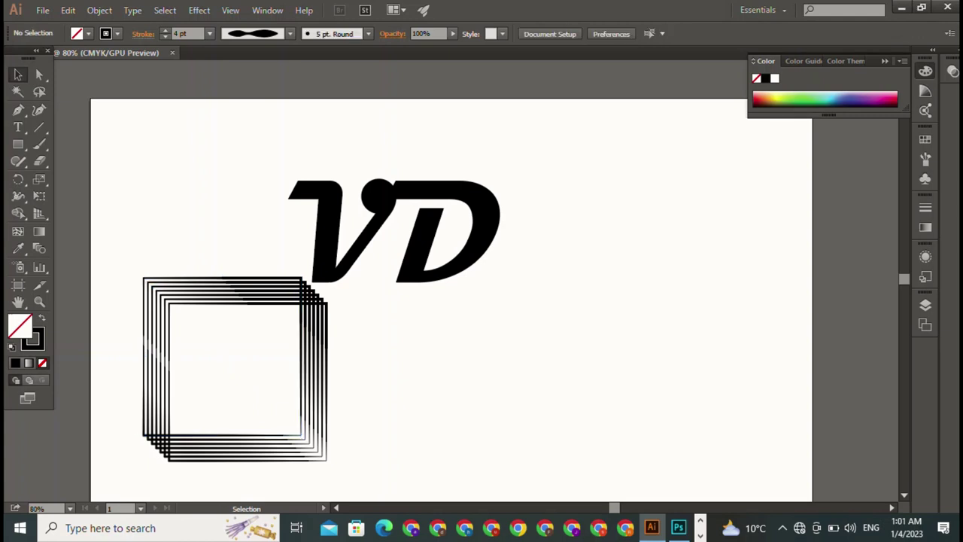
- Shrink the VD lettering to about 129.77 pt and place it inside the square frames
drag(213, 240, 279, 354)
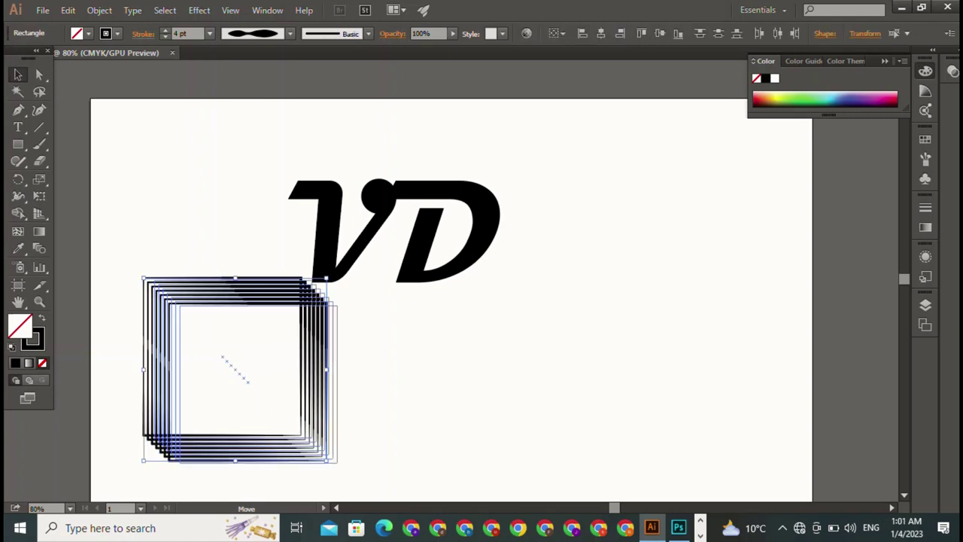
mouse_move(325, 279)
mouse_down()
mouse_move(458, 189)
mouse_move(756, 247)
mouse_up()
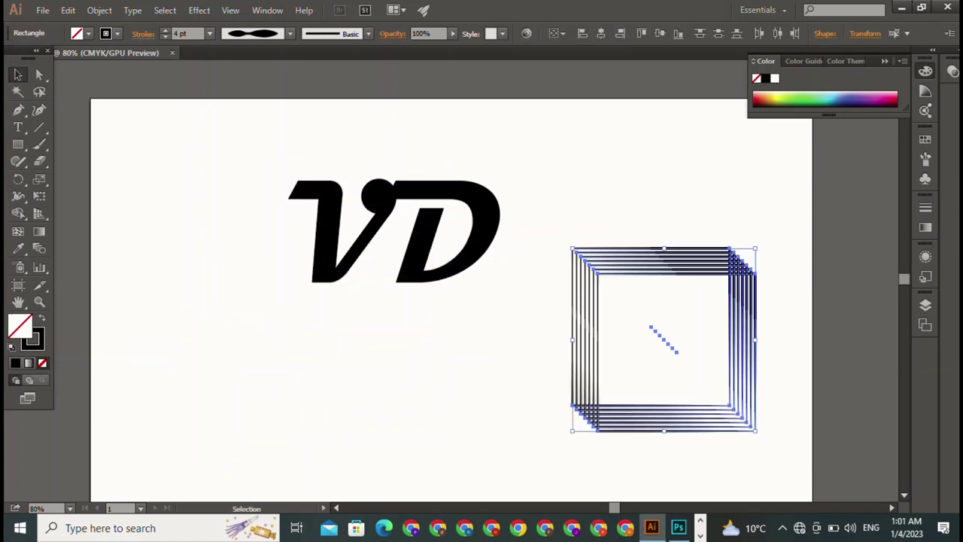
click(395, 230)
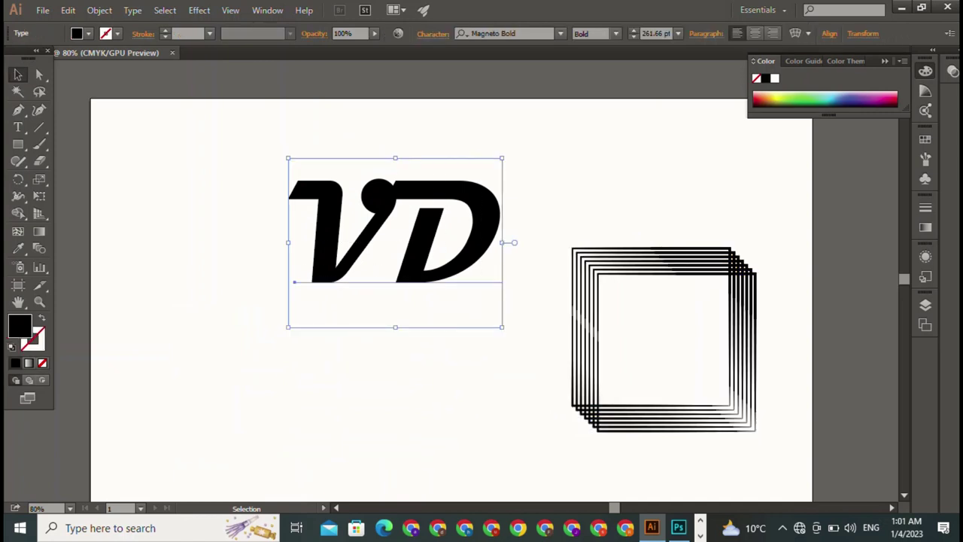
drag(502, 158, 396, 243)
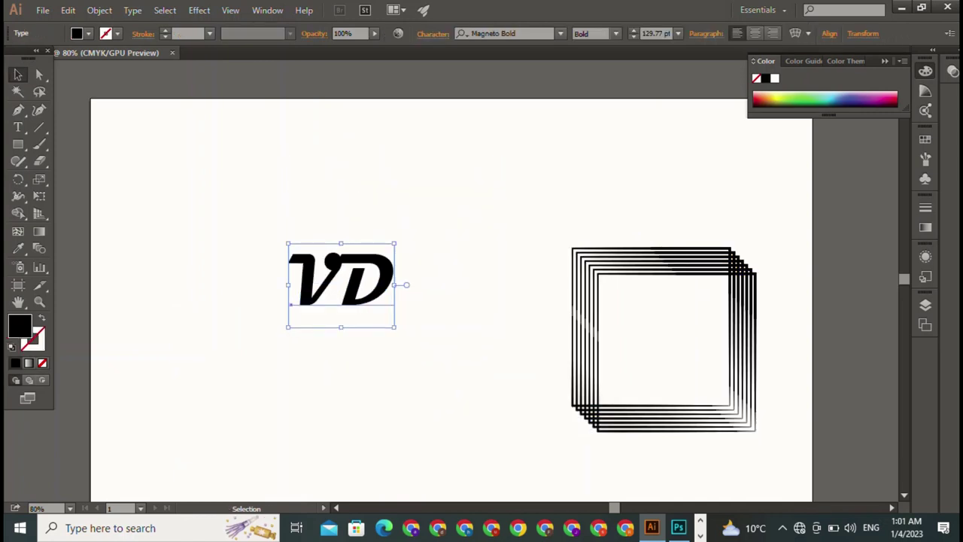
drag(292, 305, 615, 362)
- Move the framed monogram to the artboard's centre-left
key(ctrl+a)
scroll(451, 301, down, 1)
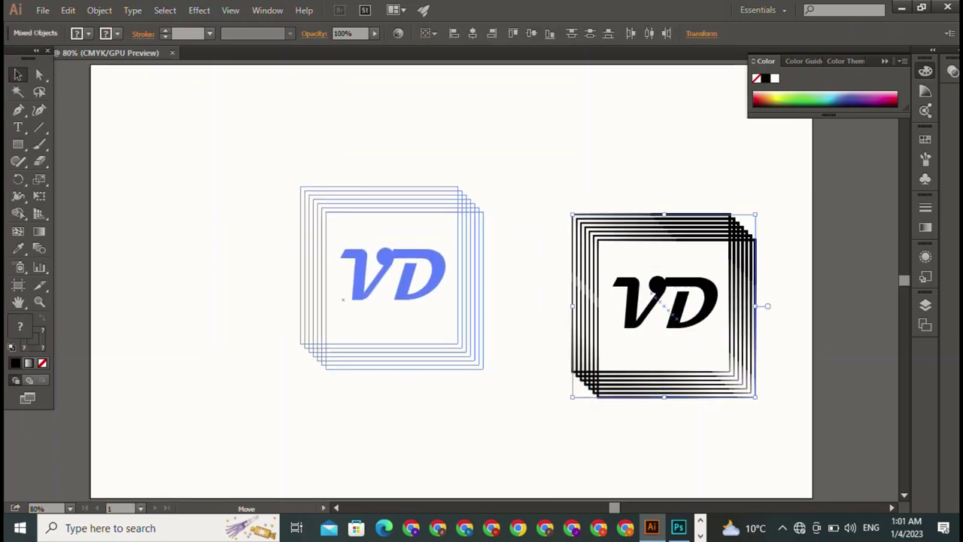
drag(666, 305, 393, 276)
key(ctrl+shift+a)
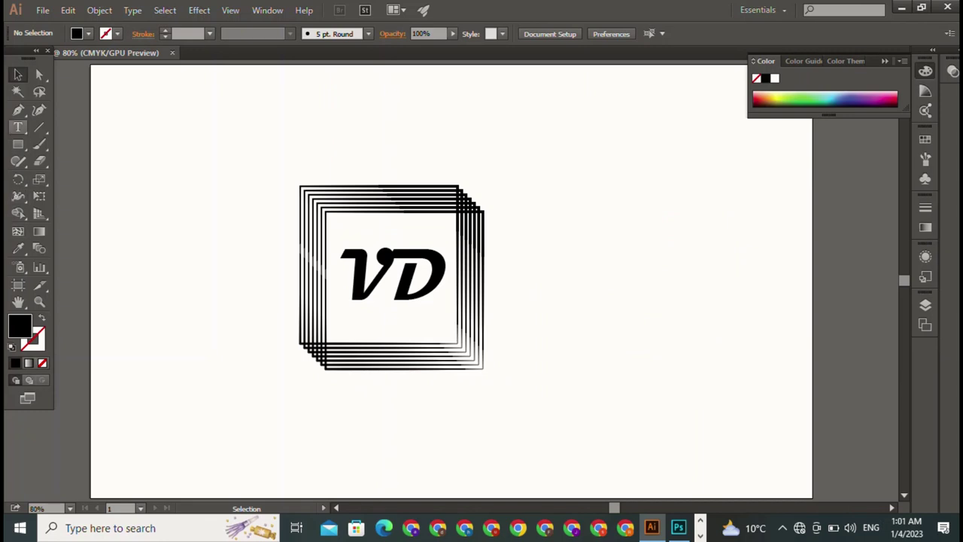
- Draw a three-anchor corner path along the top and left of the frame stack
click(18, 110)
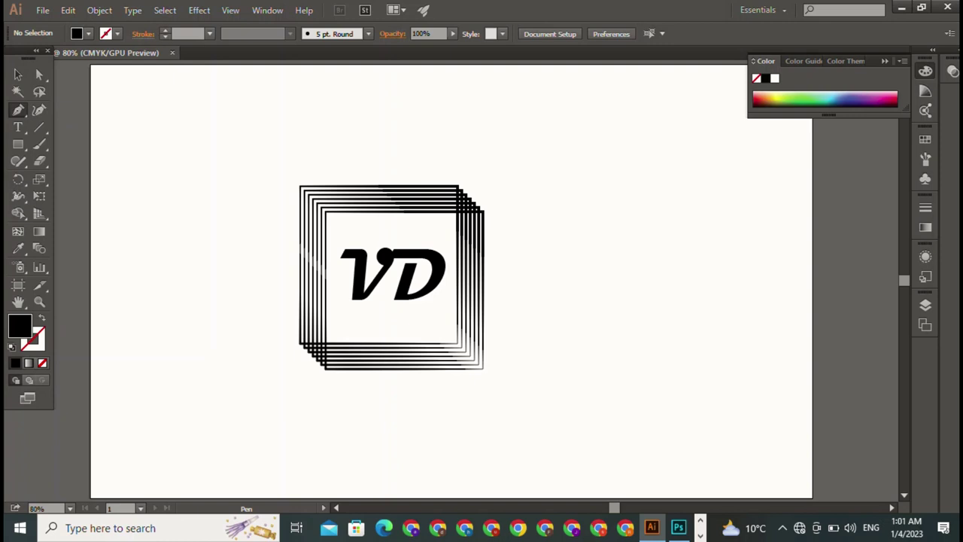
click(301, 181)
click(451, 179)
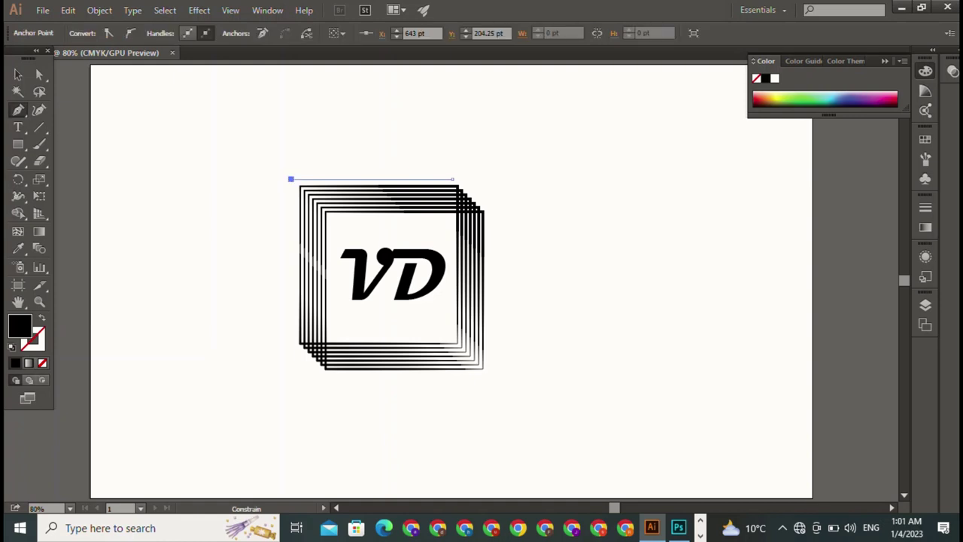
shift+click(291, 341)
click(291, 180)
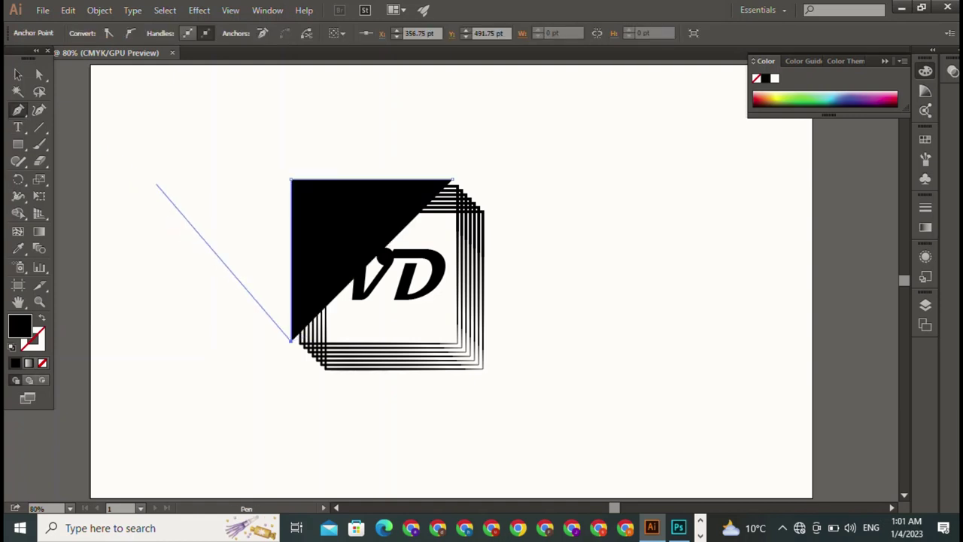
key(v)
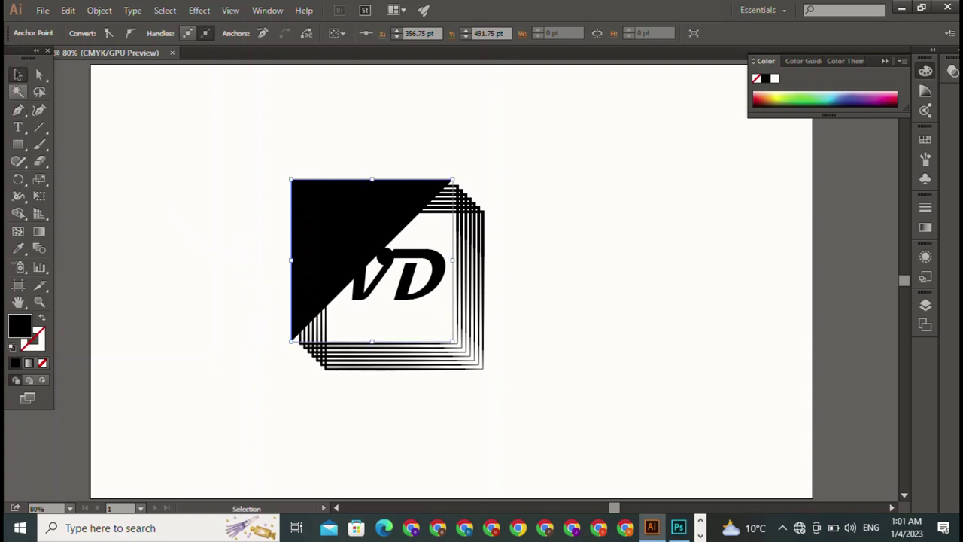
key(ctrl+shift+a)
- Set the corner path to no fill with a black stroke
click(331, 225)
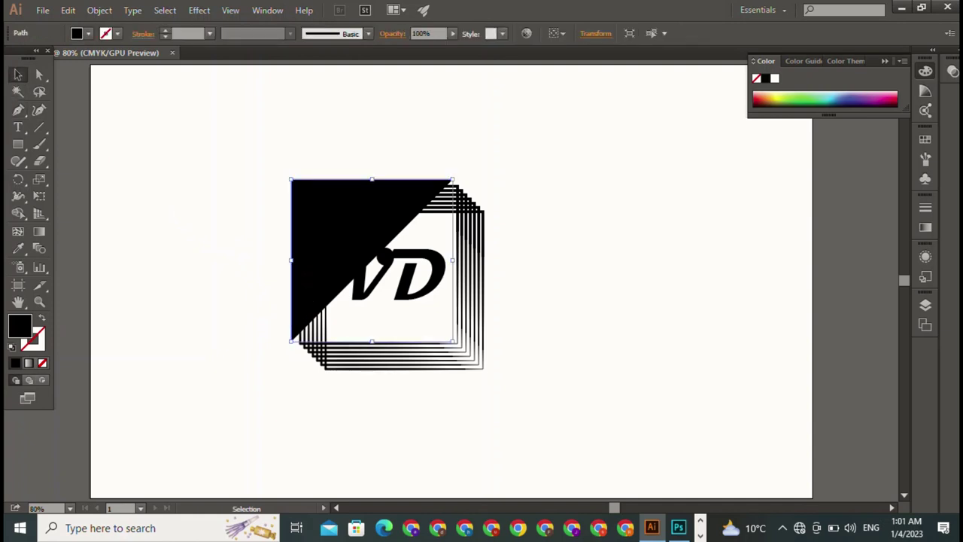
click(88, 33)
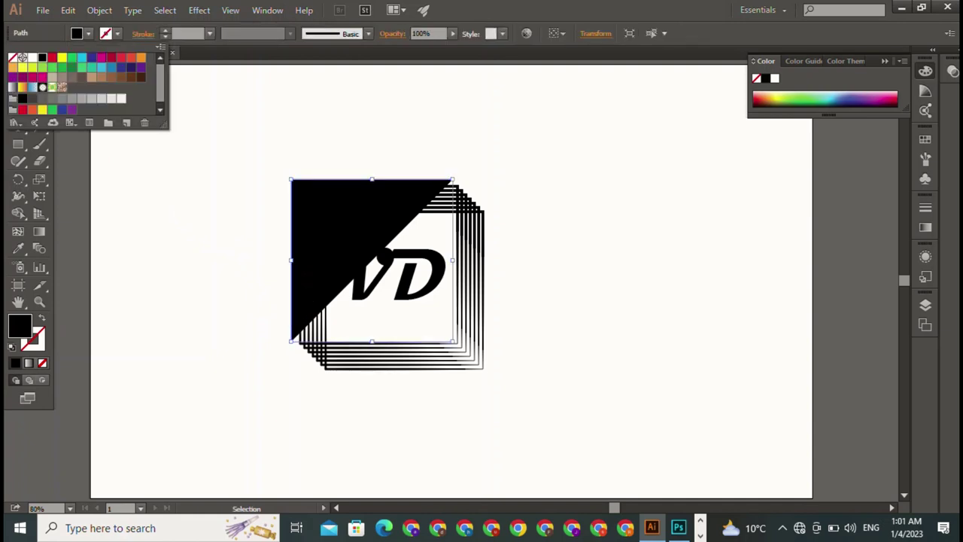
click(12, 58)
key(Escape)
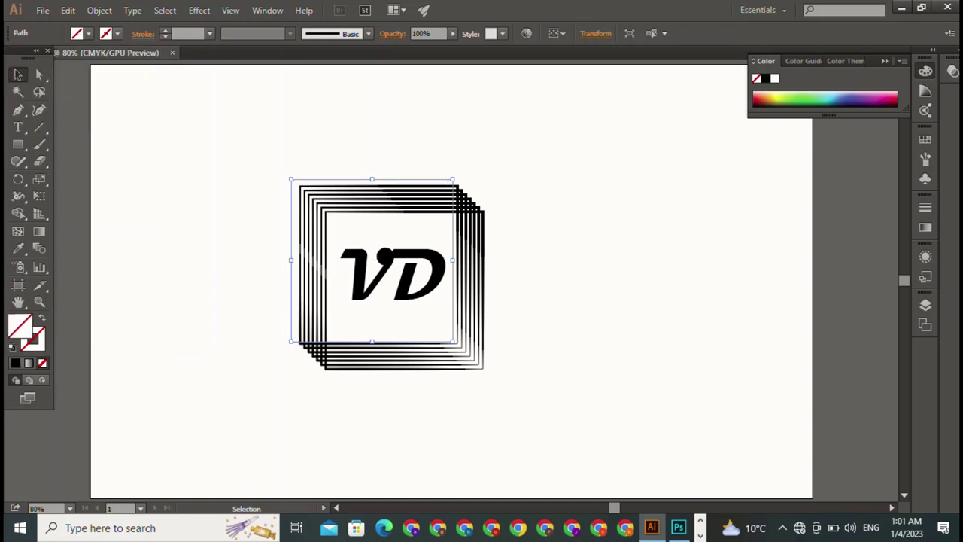
click(88, 33)
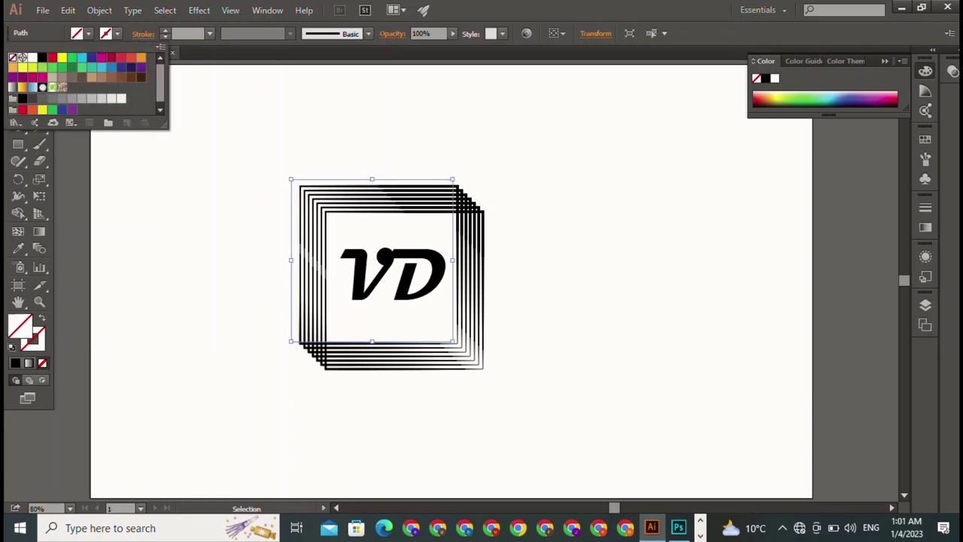
click(22, 58)
- Set the corner line to 3 pt and nudge it flush with the frames' top-left edges
click(164, 30)
click(165, 31)
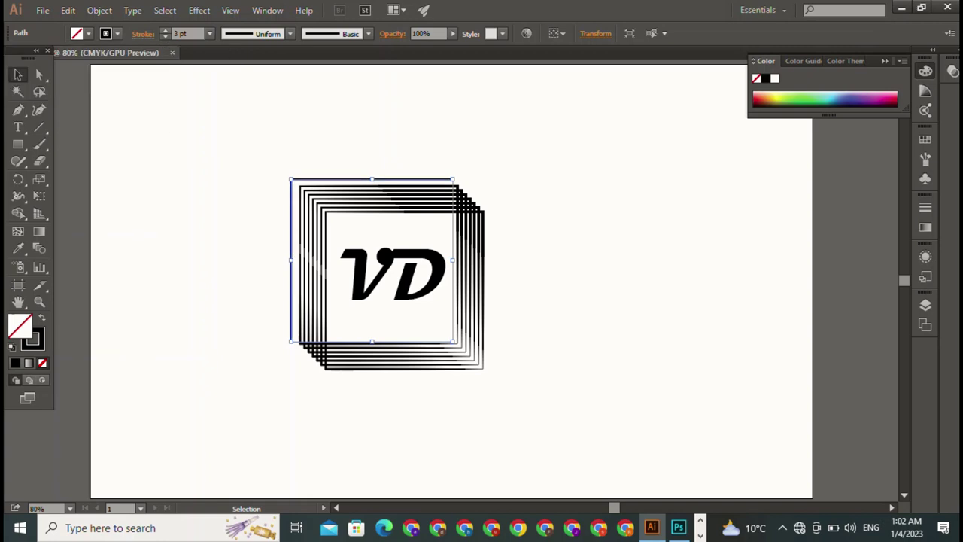
key(ctrl+shift+a)
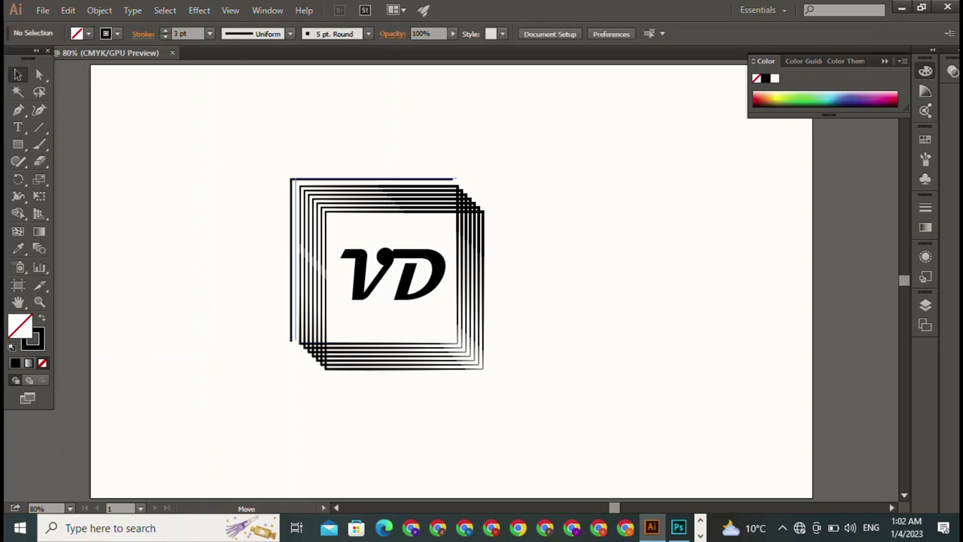
drag(372, 179, 377, 179)
key(ctrl+shift+a)
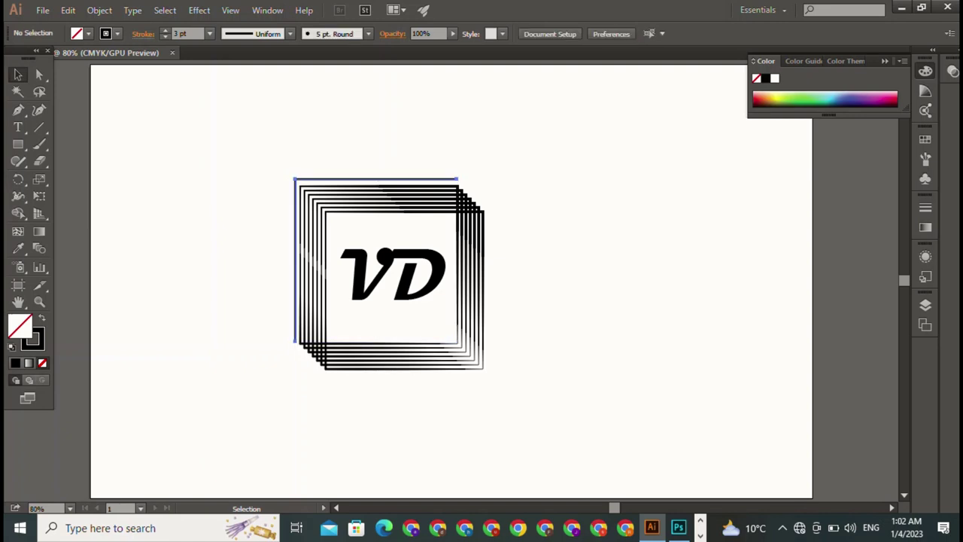
drag(374, 179, 375, 181)
key(ctrl+shift+a)
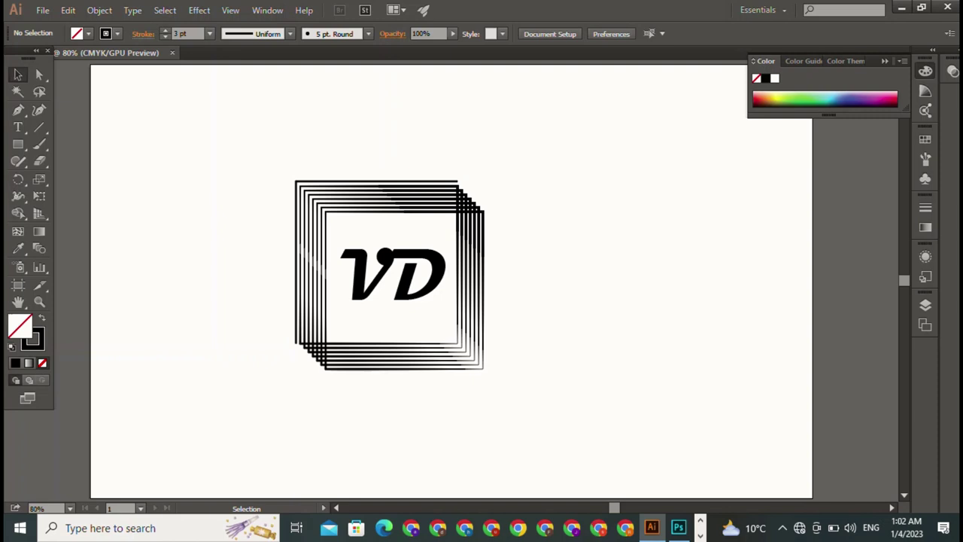
click(376, 181)
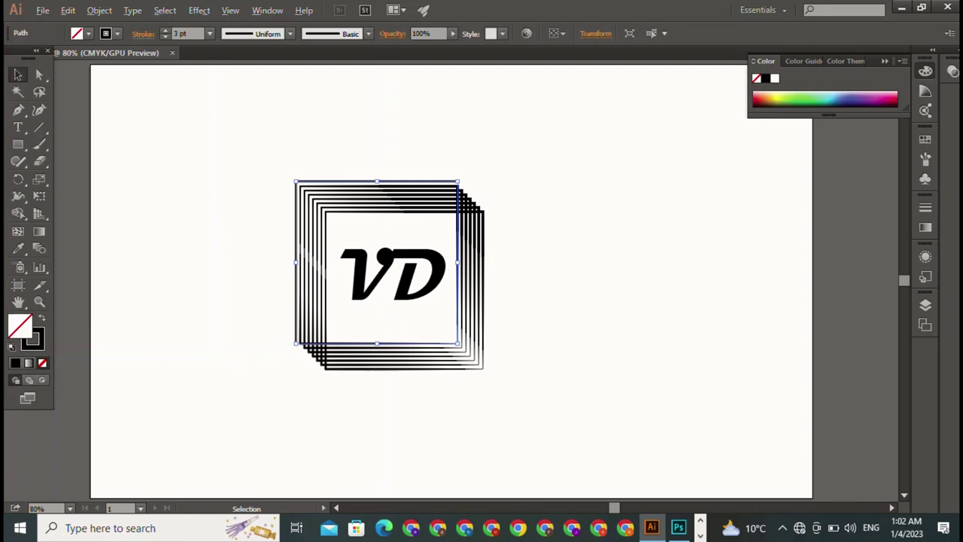
- Move the corner line below-left of the frames and reflect it horizontally at a 0° angle
drag(376, 182, 319, 308)
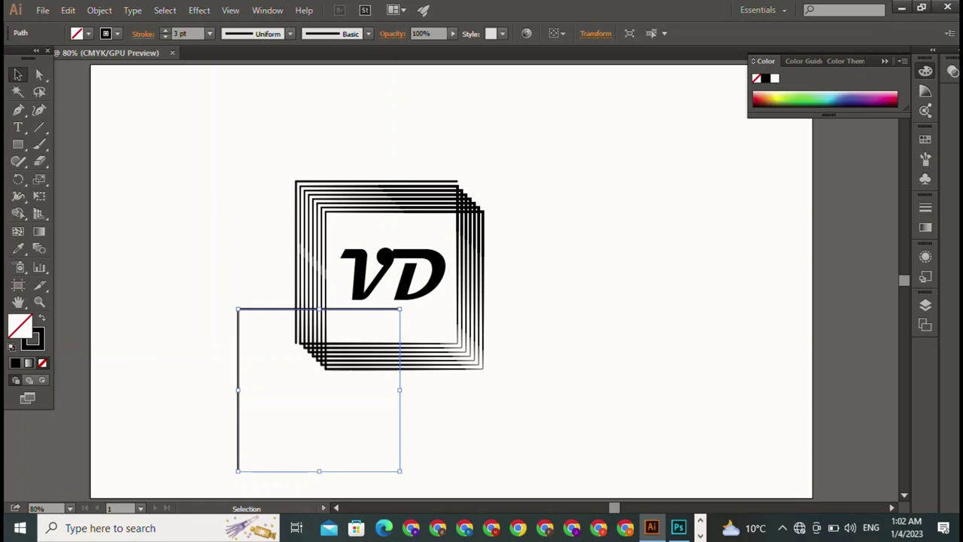
right_click(383, 183)
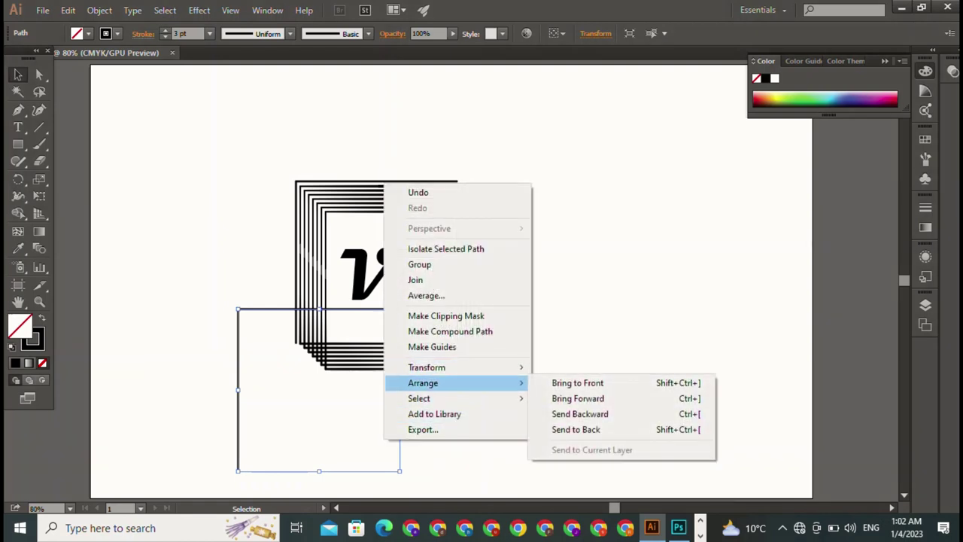
mouse_move(426, 367)
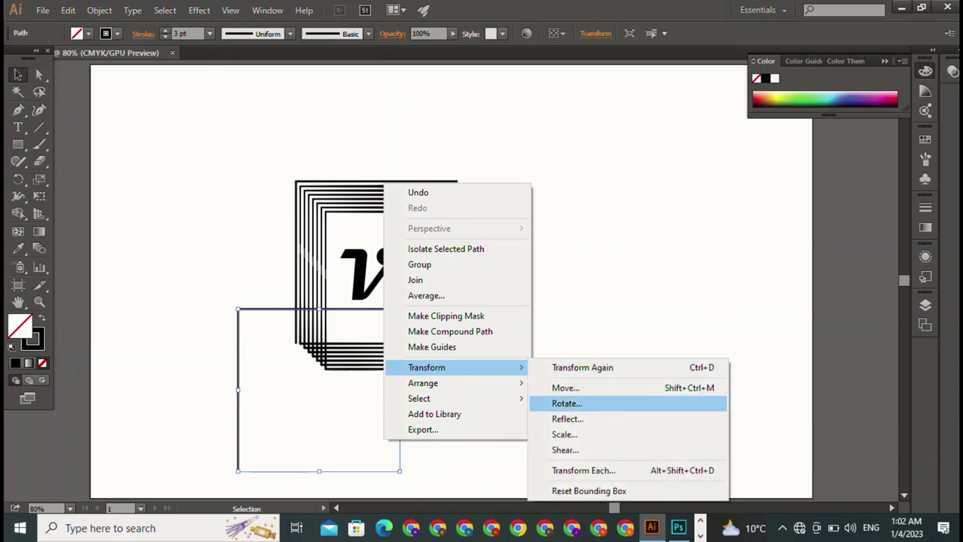
click(567, 418)
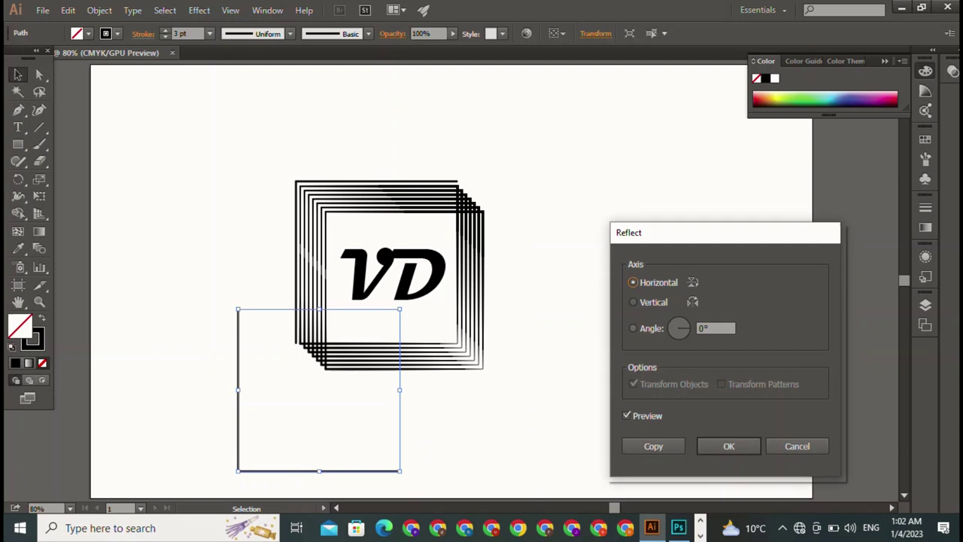
click(633, 301)
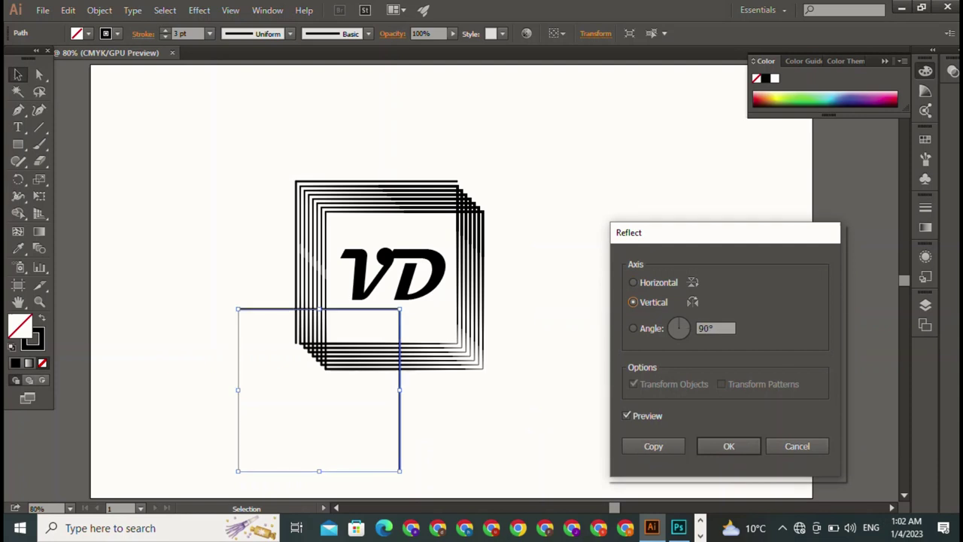
click(633, 328)
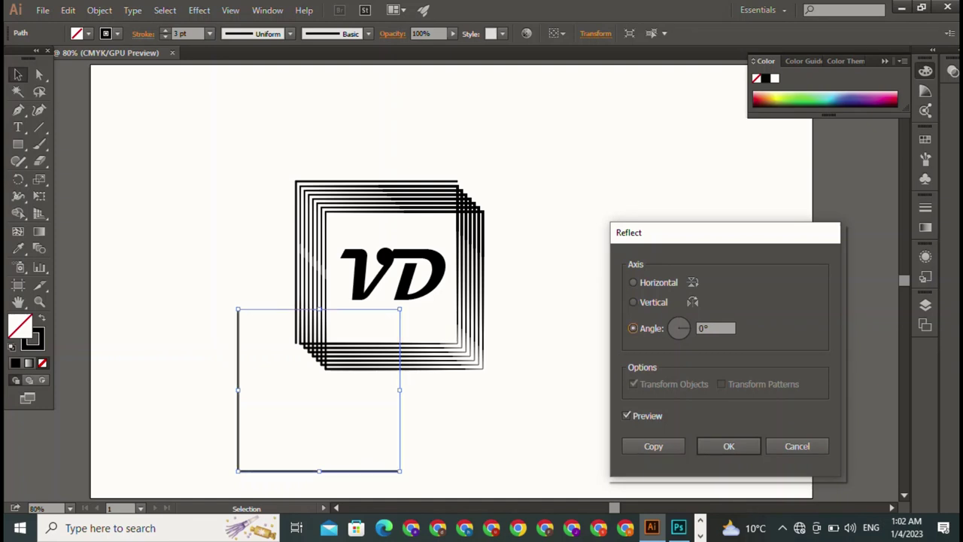
click(633, 282)
click(633, 328)
click(728, 447)
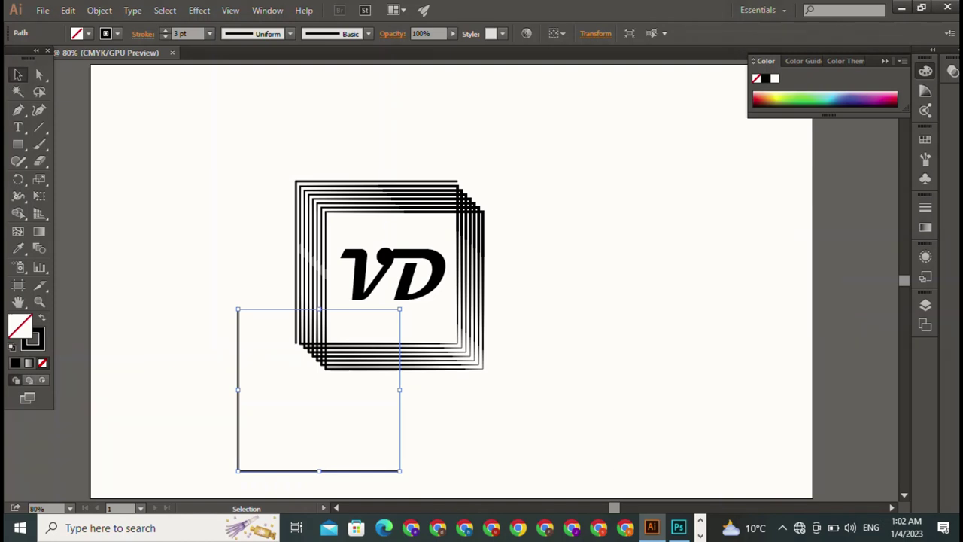
- Flip and stretch the copied outline rightward along the bottom of the frame stack
drag(238, 389, 581, 390)
key(a)
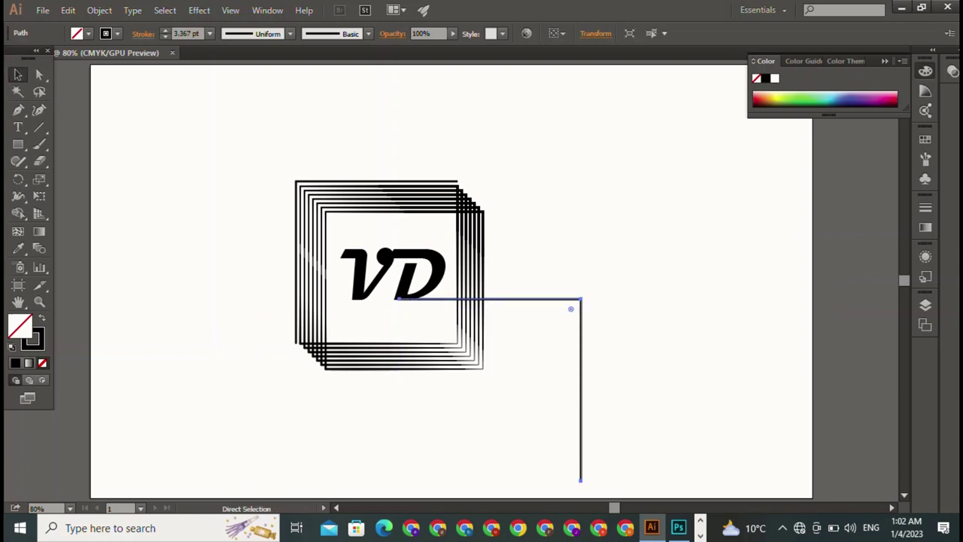
key(ctrl+z)
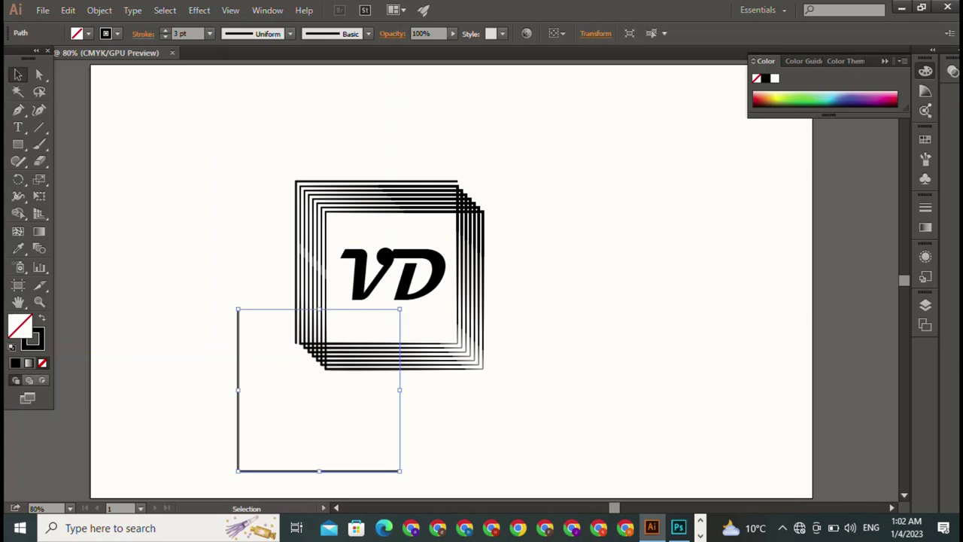
drag(238, 390, 588, 390)
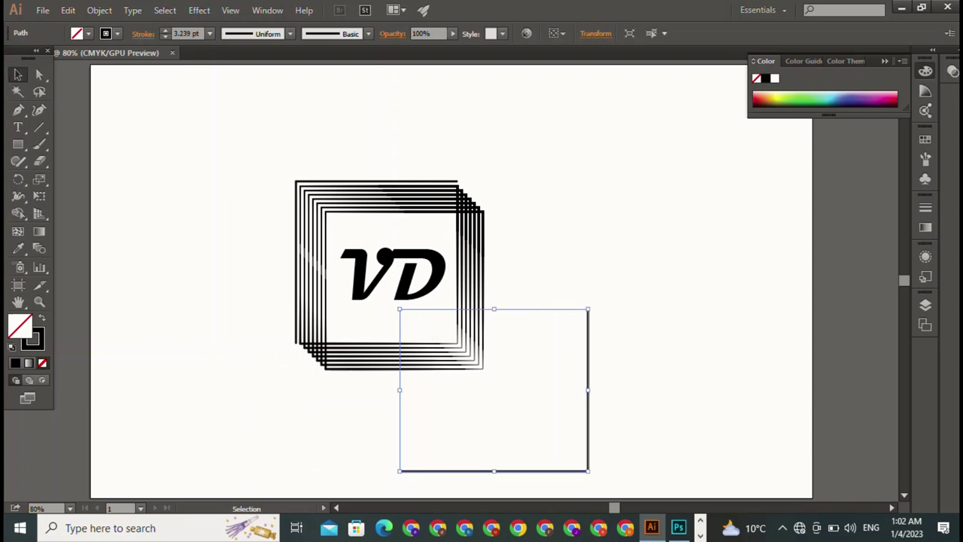
mouse_move(588, 389)
mouse_down()
mouse_move(571, 389)
mouse_move(488, 292)
mouse_up()
- Offset the front outline's left edge slightly so the frames step toward the lower right
key(ctrl+shift+a)
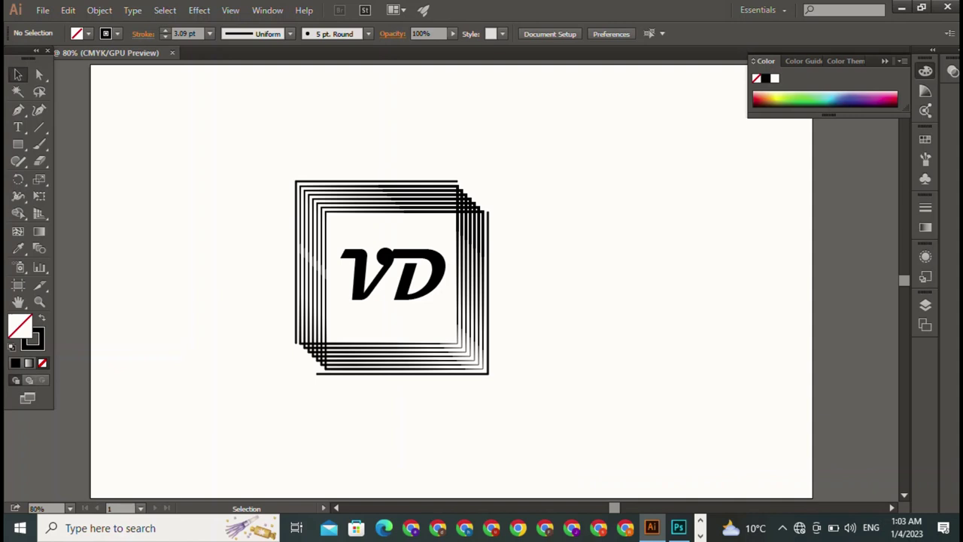
click(487, 292)
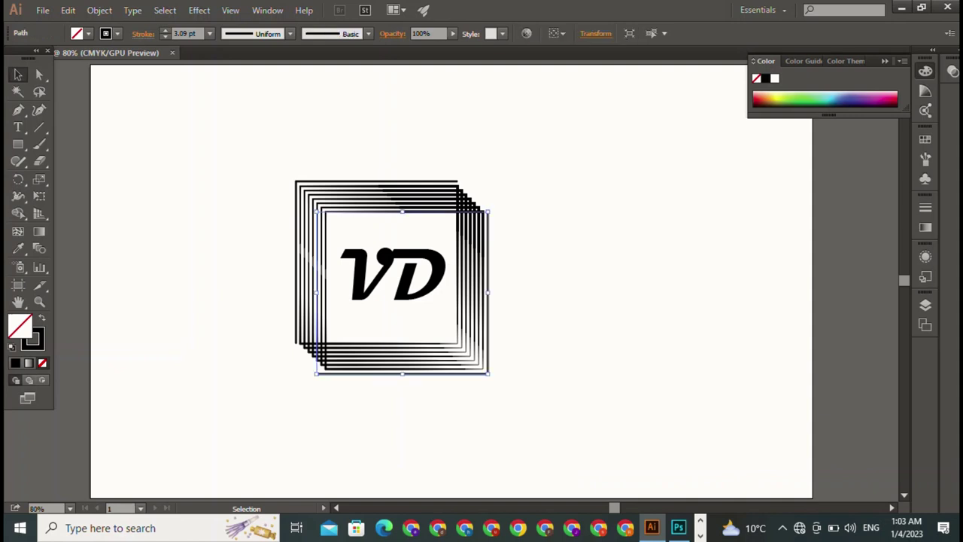
drag(316, 291, 328, 292)
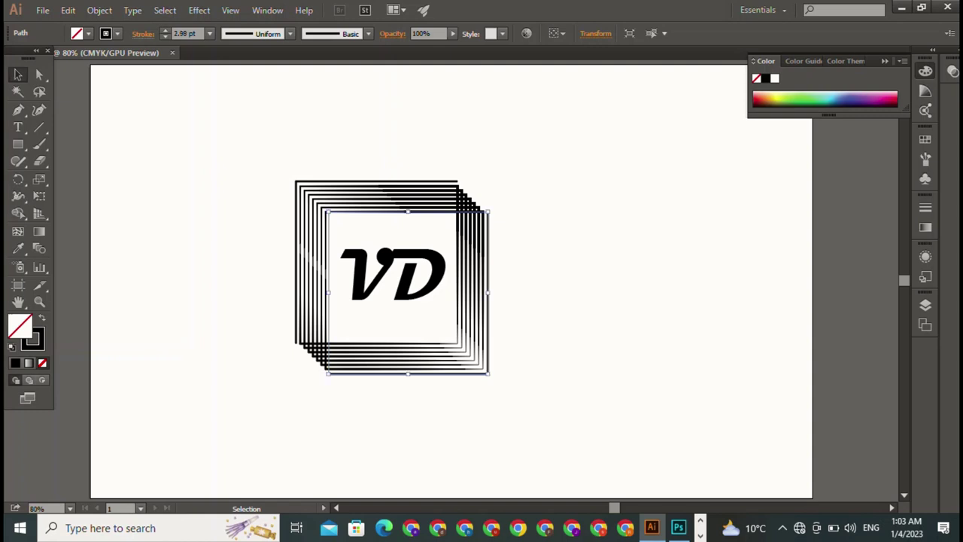
key(ctrl+shift+a)
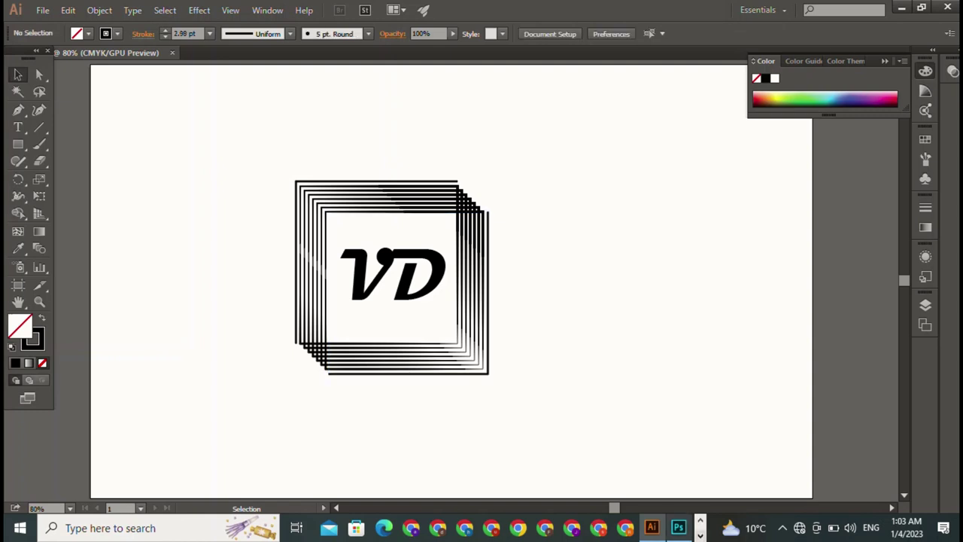
key(t)
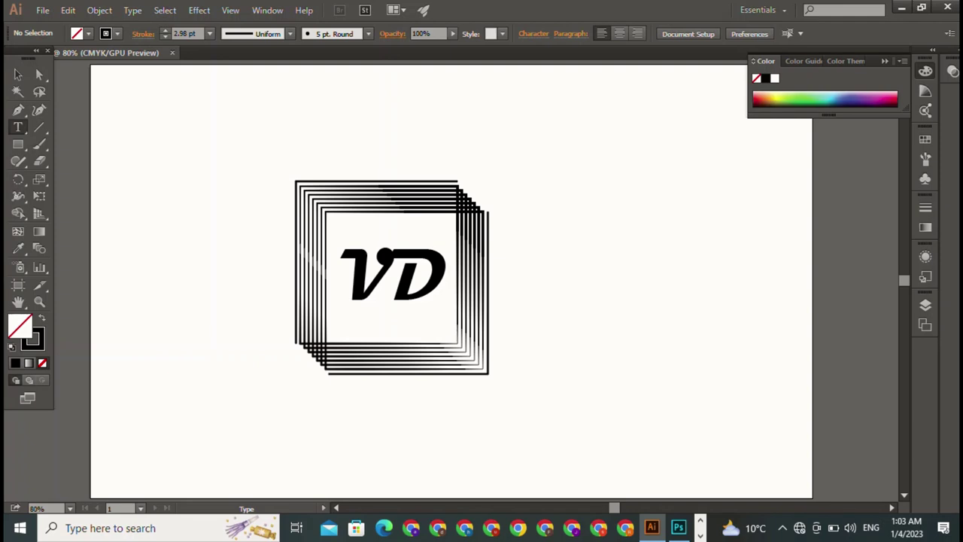
- Add the tagline 'ViP DoCtOr' in Magneto Bold at 24.03 pt beneath VD inside the frames
click(327, 392)
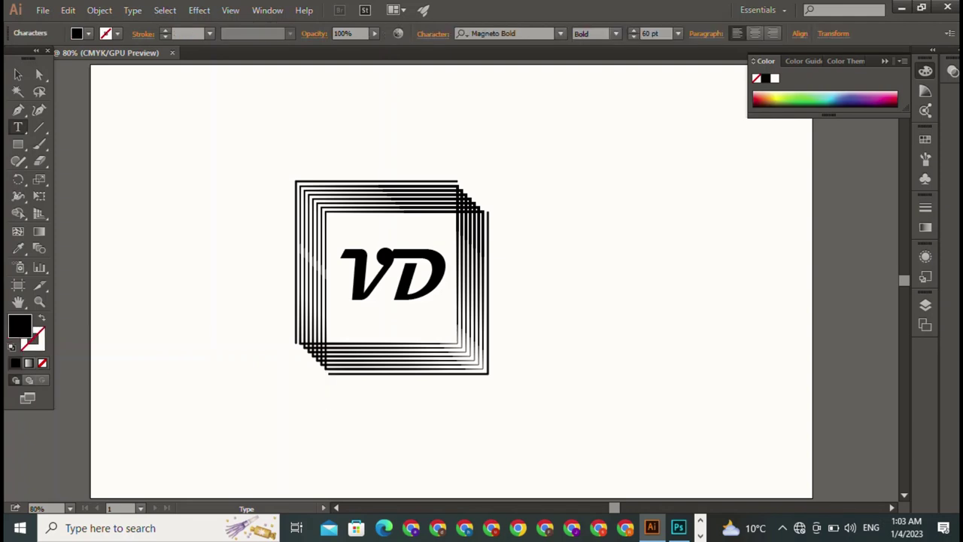
text(Vi)
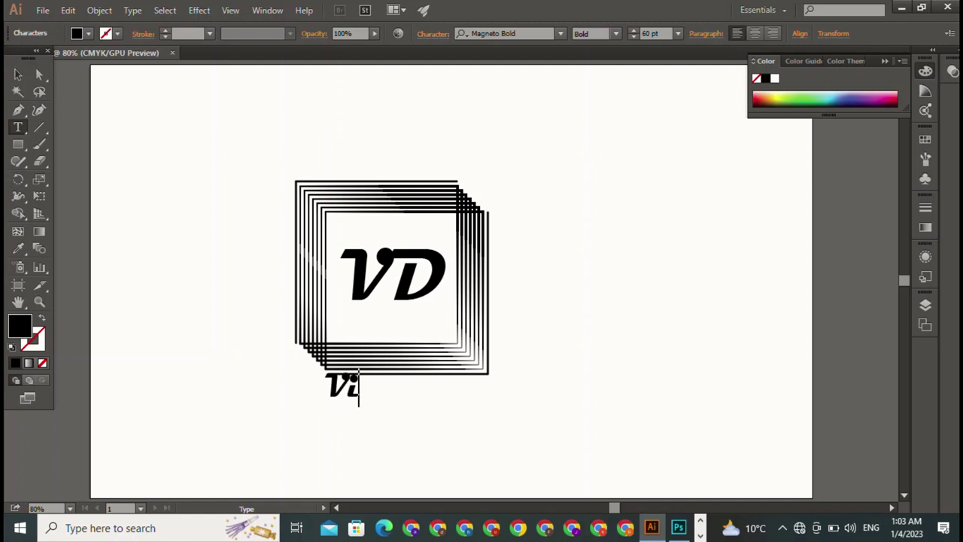
text(P)
text( D)
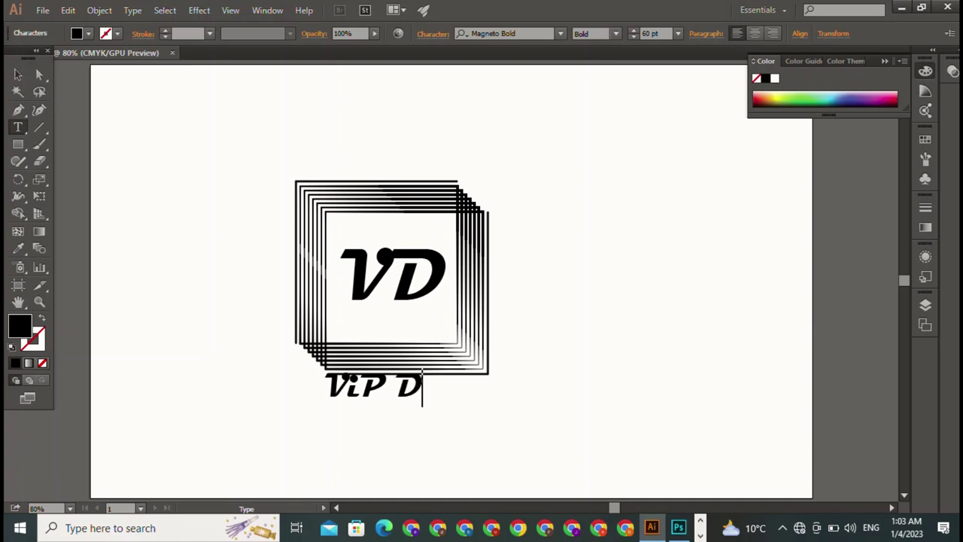
text(oC)
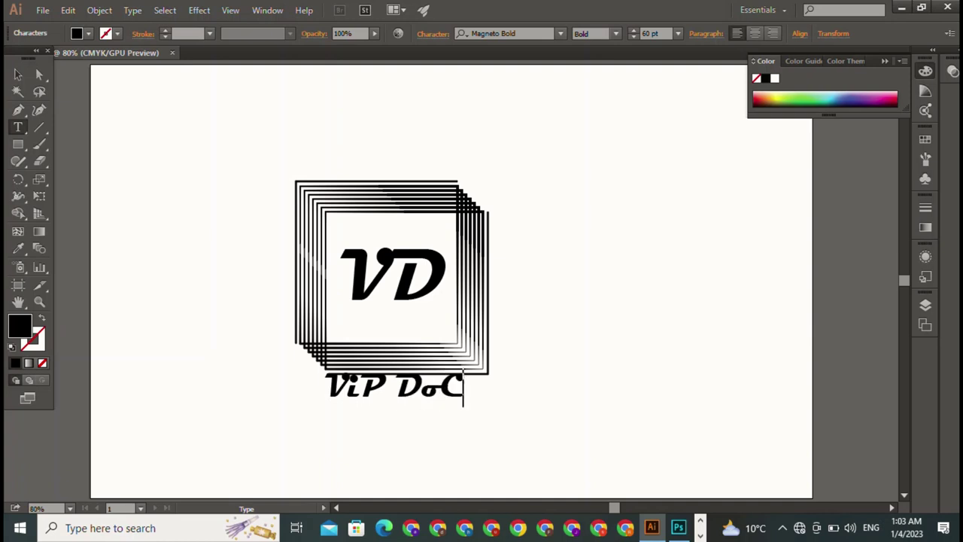
text(t)
text(O)
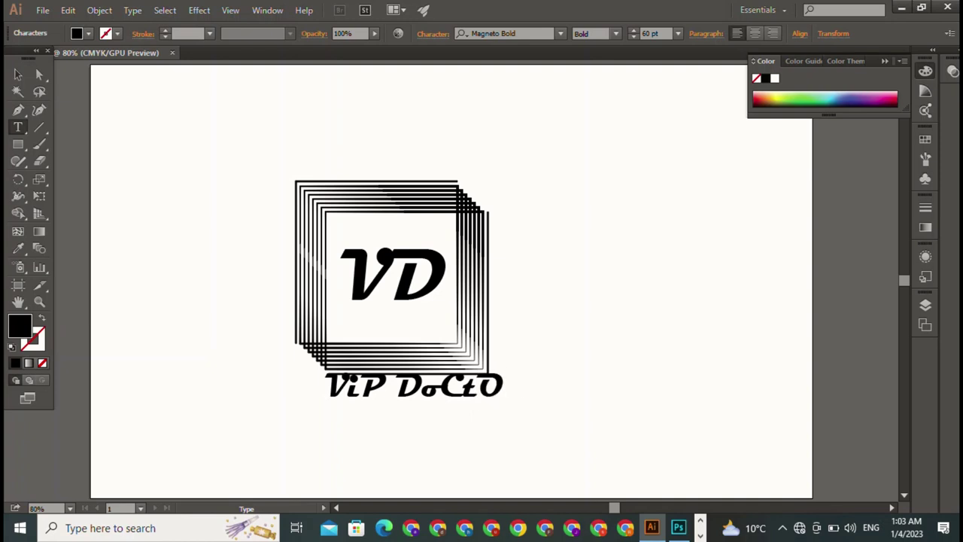
text(r)
key(Escape)
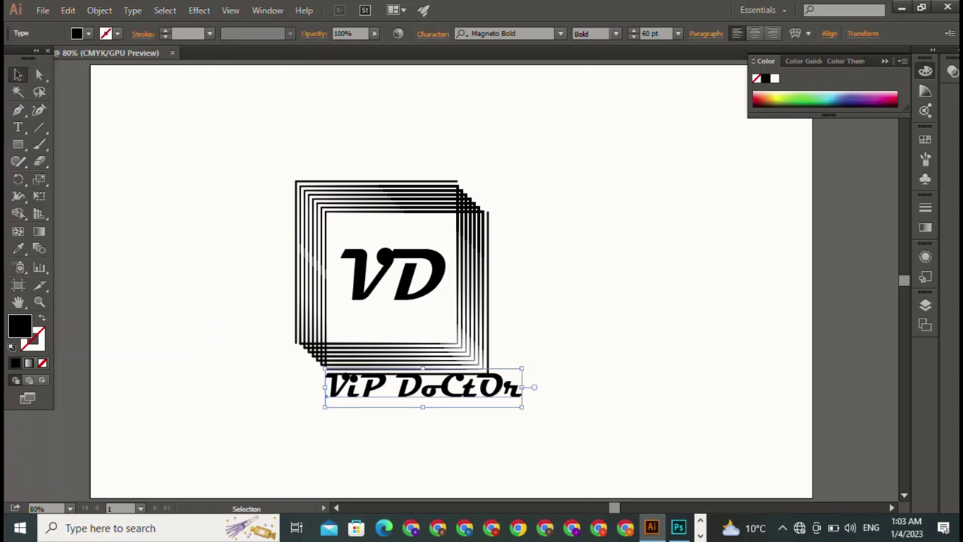
mouse_move(521, 369)
mouse_down()
mouse_move(405, 392)
mouse_move(391, 334)
mouse_up()
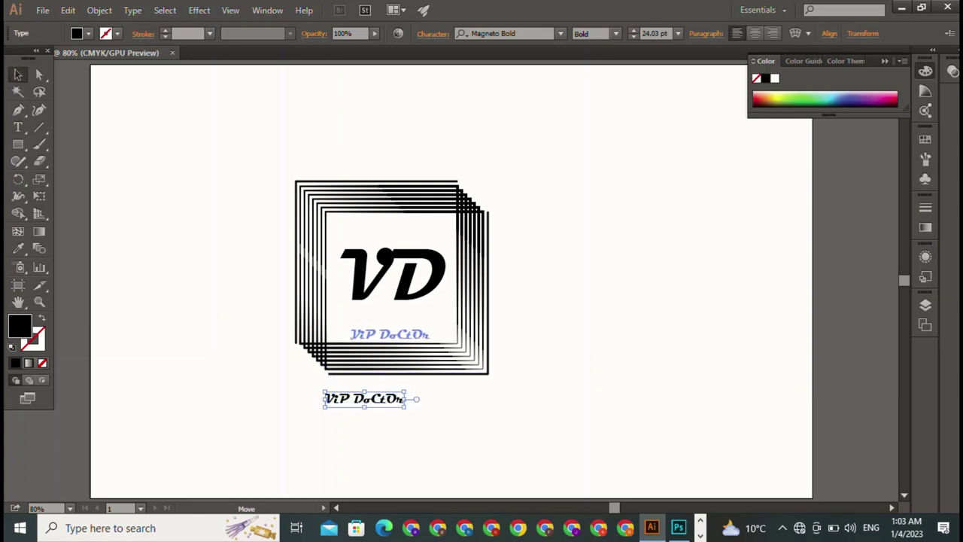
key(ctrl+shift+a)
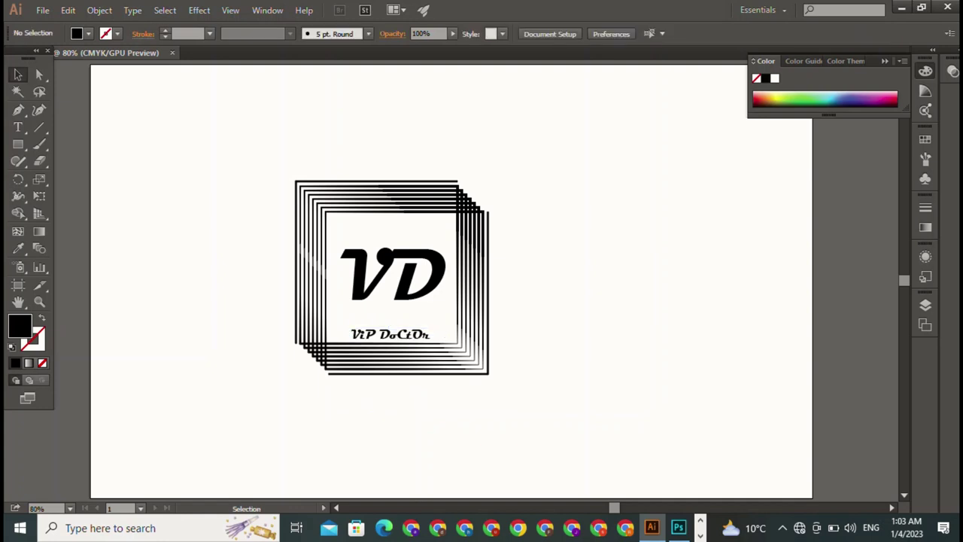
- Draw a thick horizontal black bar under VD, above the ViP DoCtOr tagline
key(p)
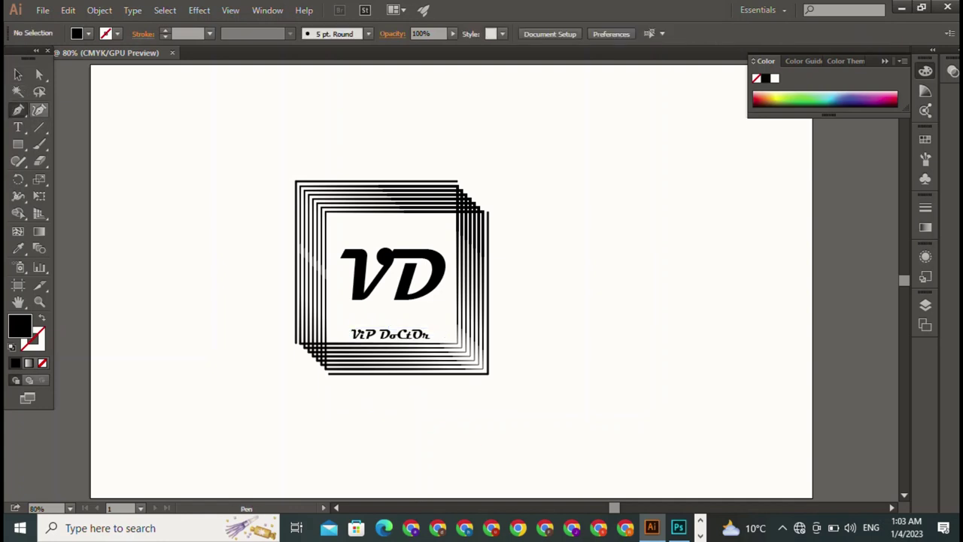
click(344, 312)
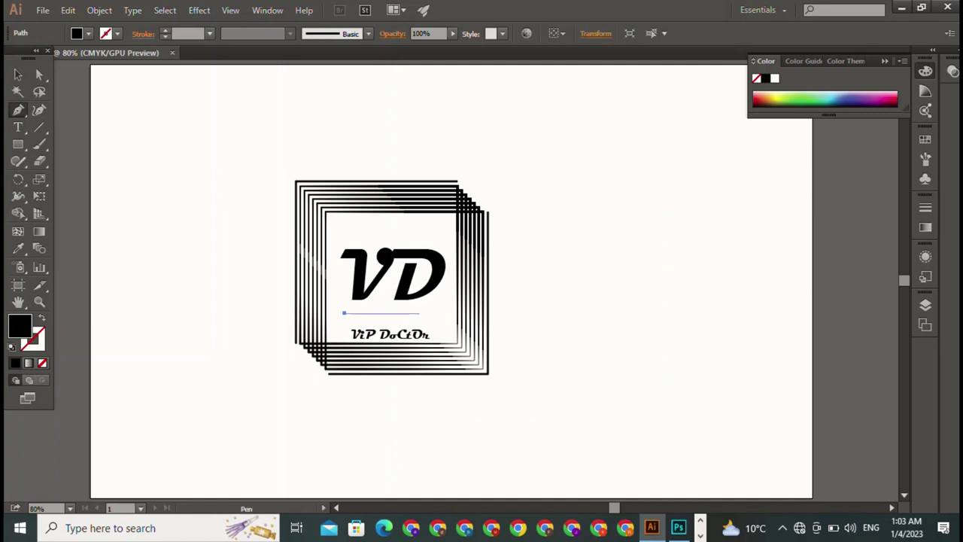
click(434, 315)
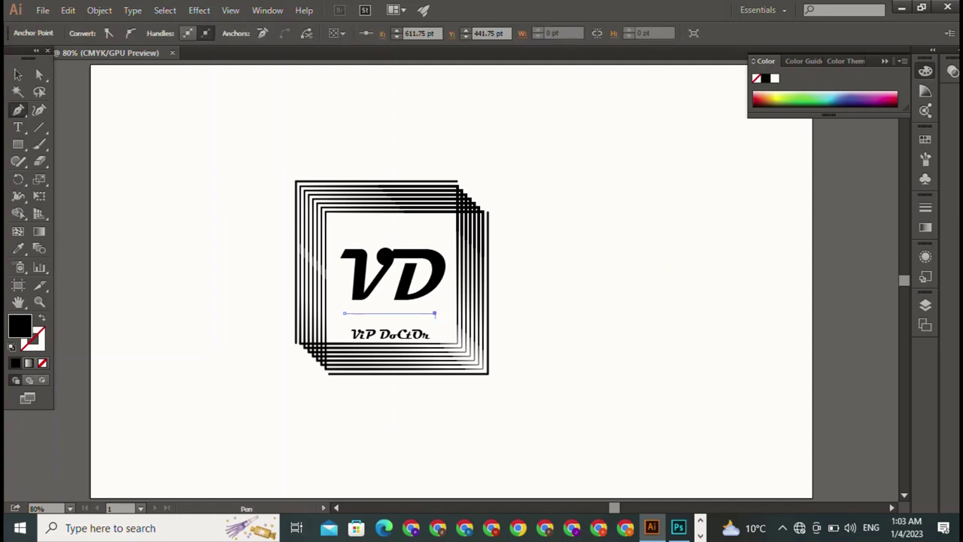
key(shift)
key(ctrl+z)
drag(434, 314, 434, 316)
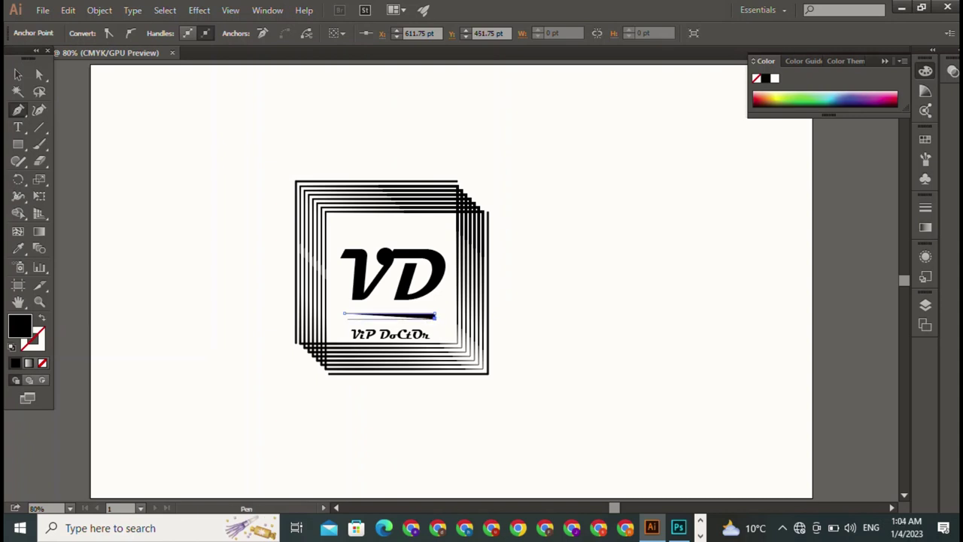
drag(344, 316, 344, 317)
key(v)
key(ctrl+shift+a)
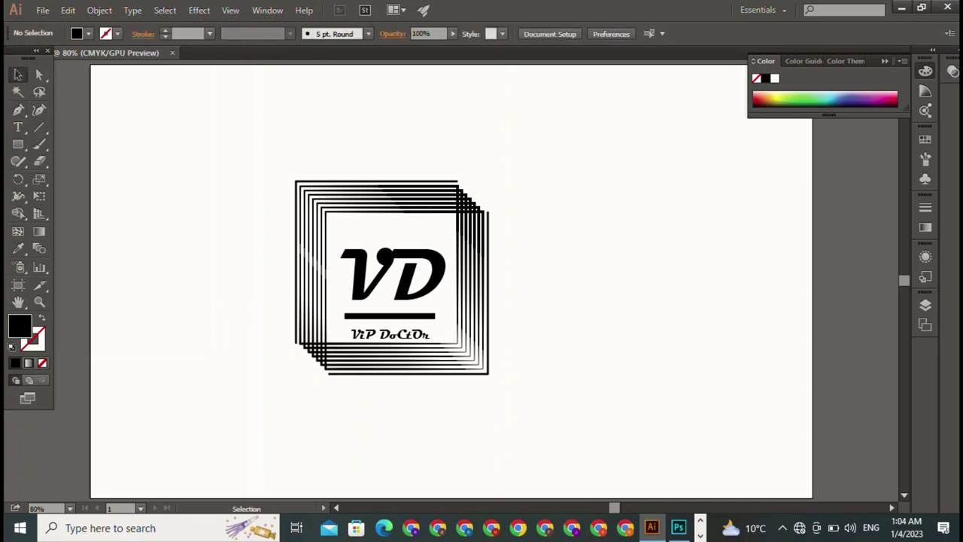
- Shrink the VD monogram from 129.77 pt to about 107 pt tall and narrow it slightly
click(477, 365)
click(392, 275)
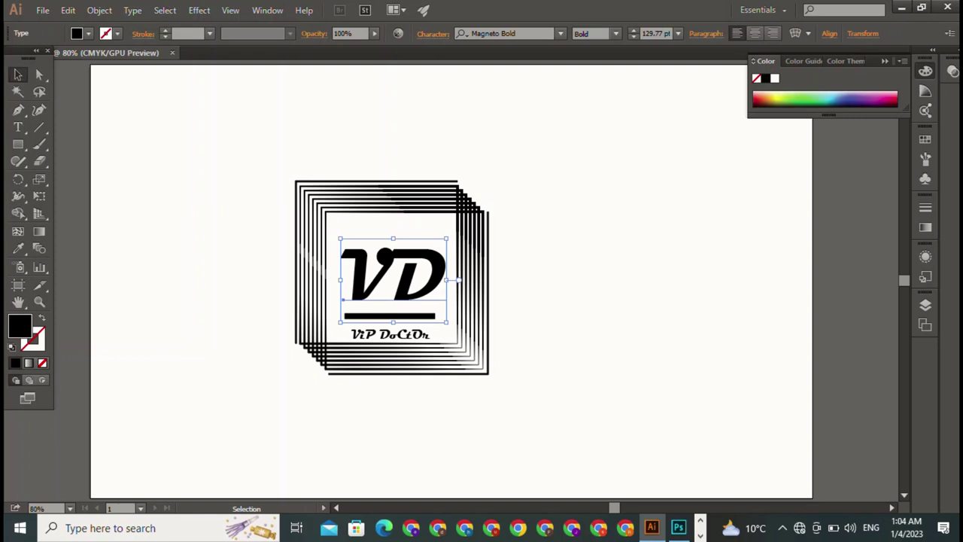
drag(393, 238, 392, 253)
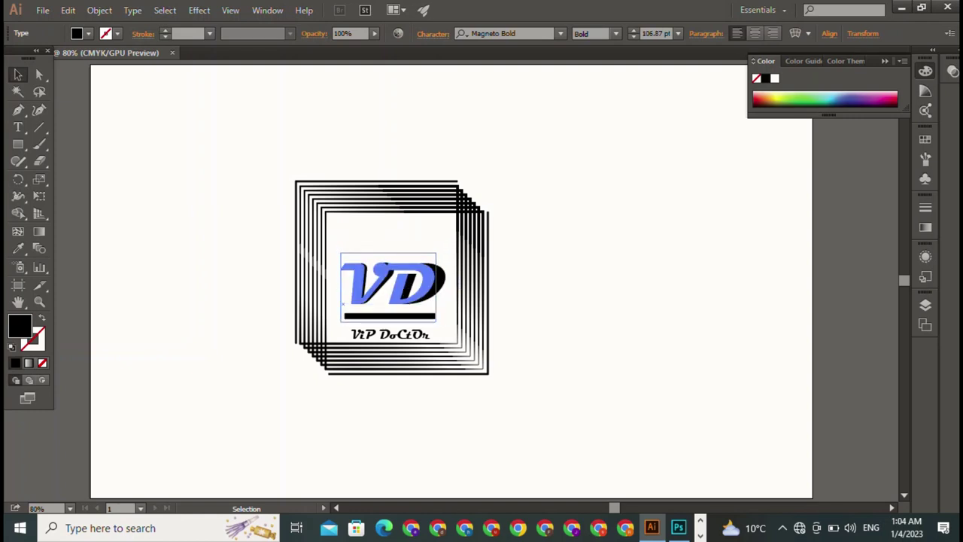
drag(446, 288, 395, 291)
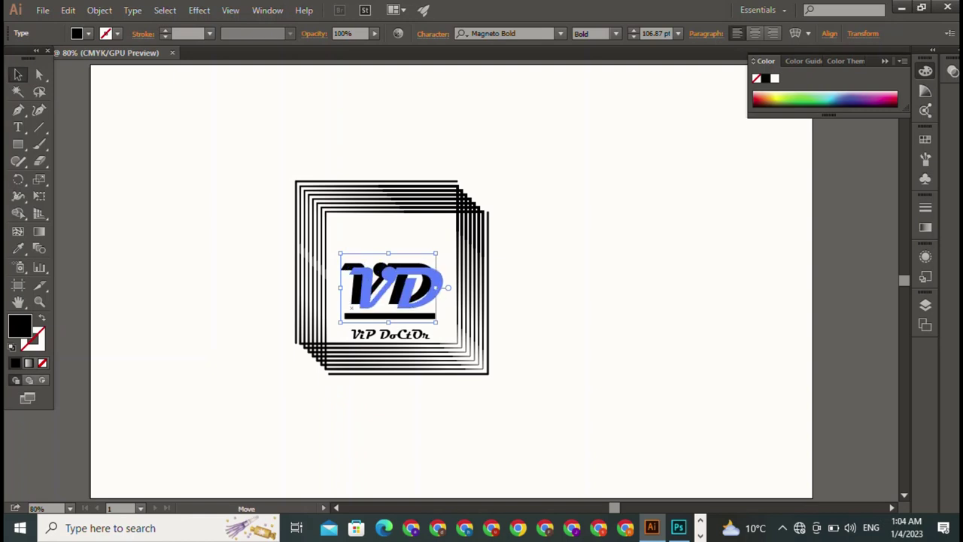